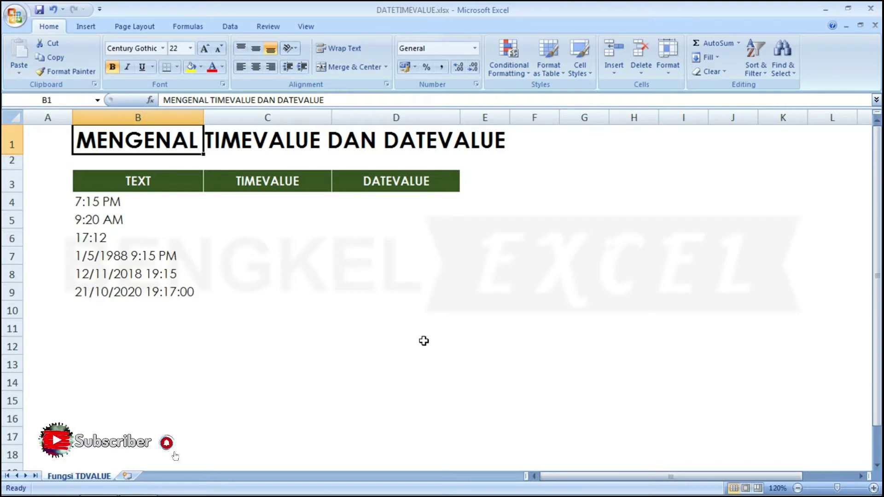
key(Down)
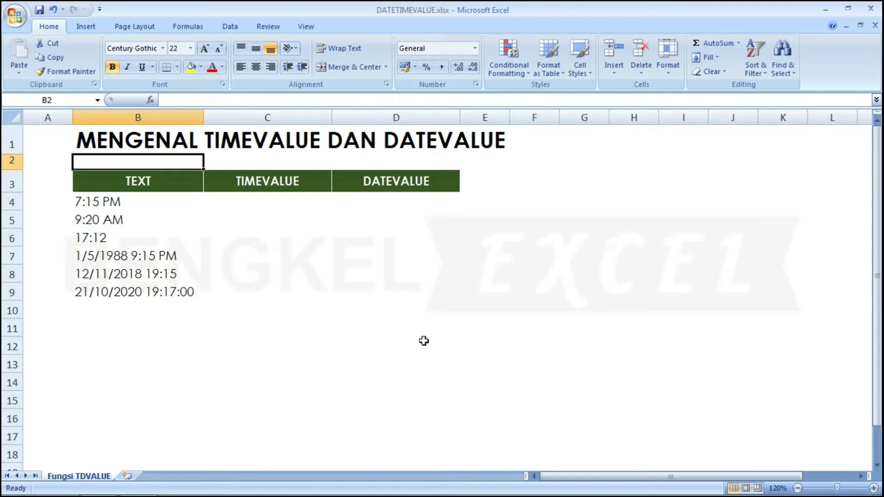
key(Right)
key(Right)
key(Right)
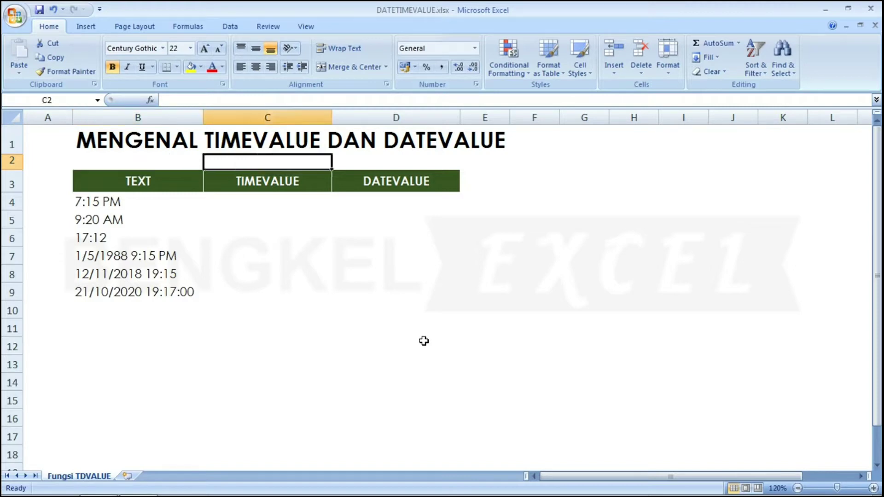
key(Left)
key(Left)
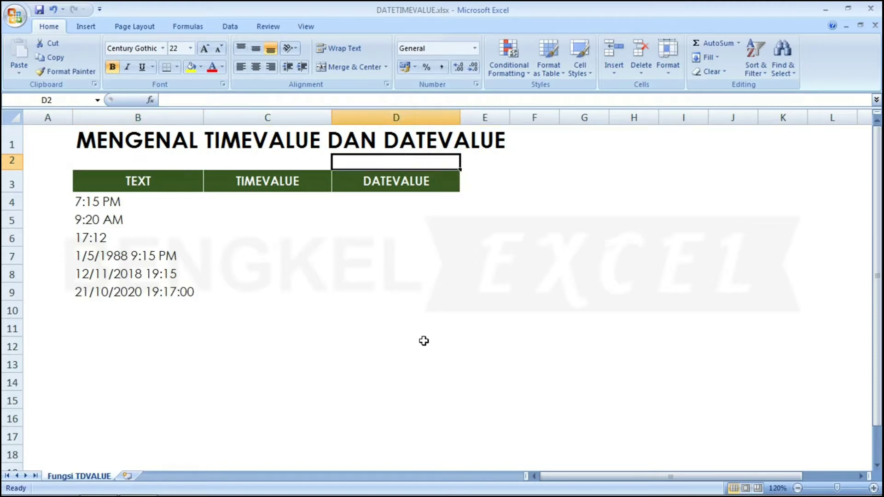
- Enter 0,00 in cell C4, the first cell under the TIMEVALUE header
key(Down)
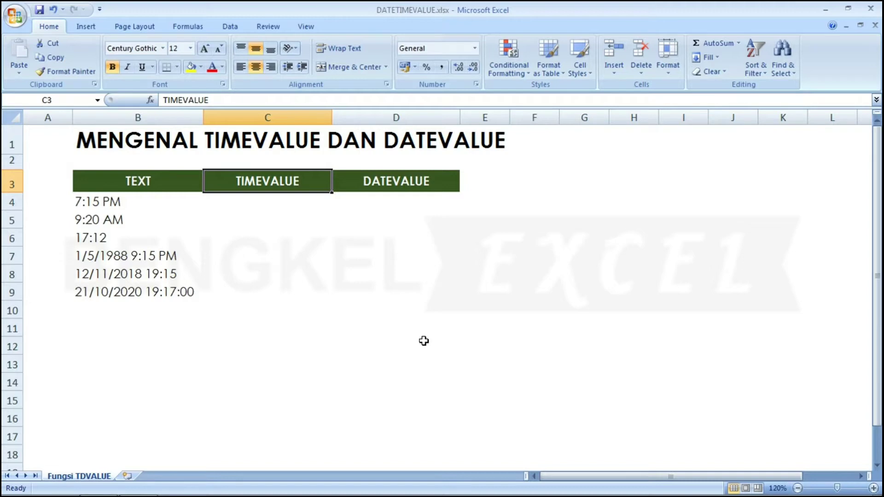
key(Down)
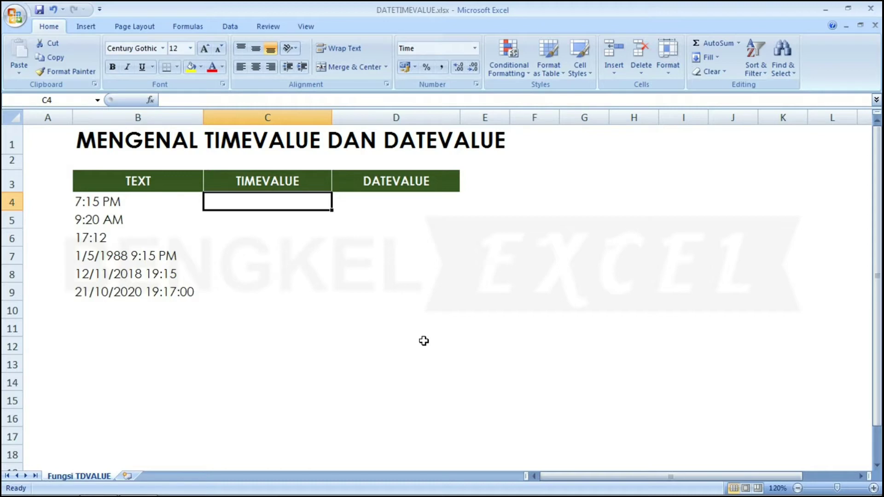
key(Down)
key(Up)
text(0)
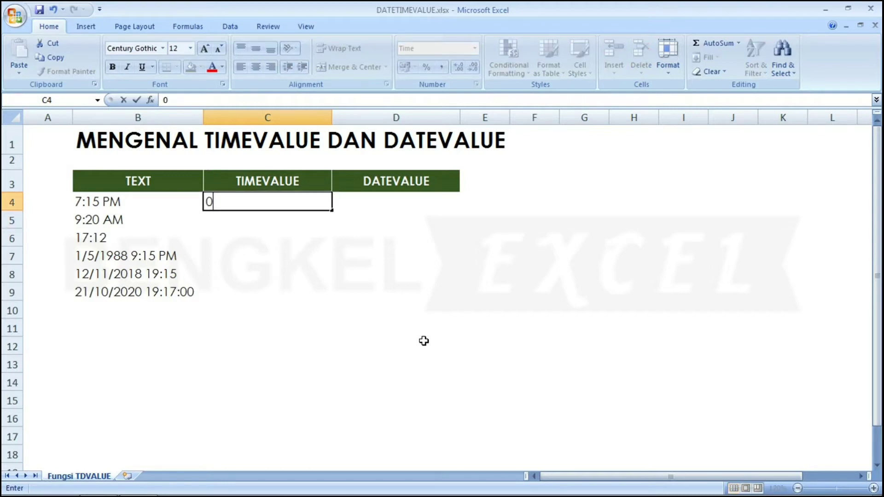
text(,00)
key(Return)
key(Up)
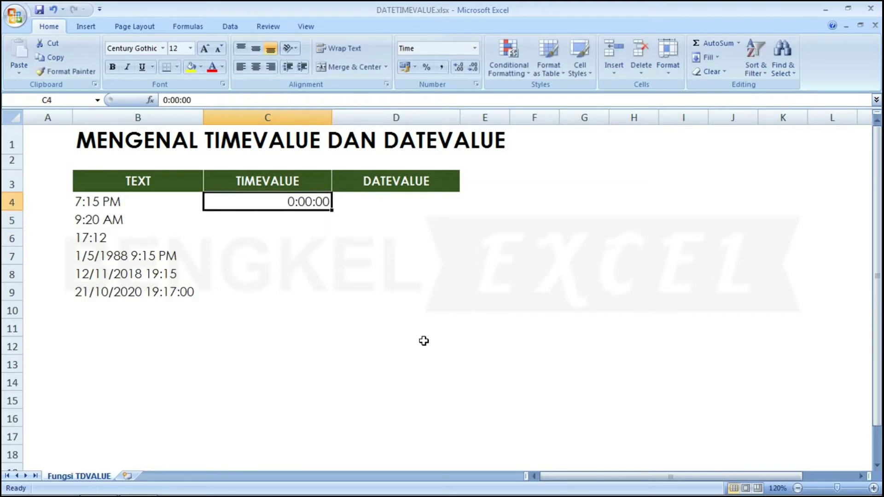
- Overwrite the entry in C4 by entering 0,00 again
key(Right)
key(Right)
key(Left)
key(Left)
text(0,00)
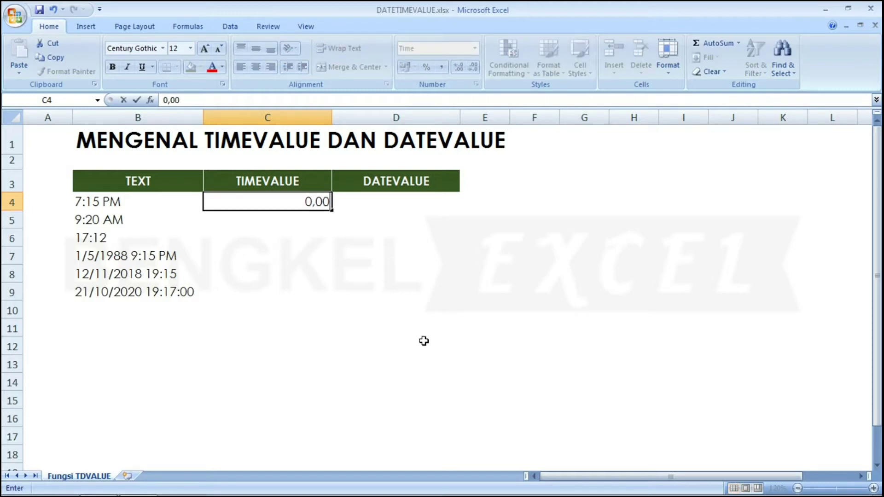
key(Return)
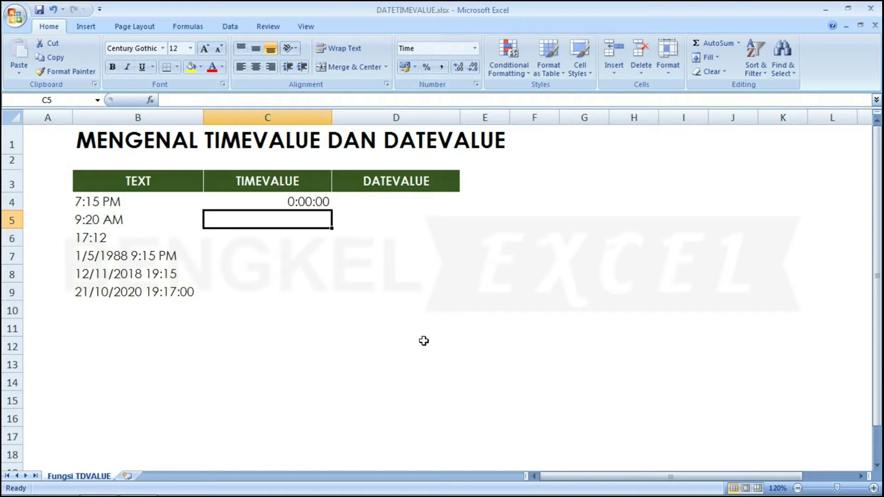
key(Left)
key(Left)
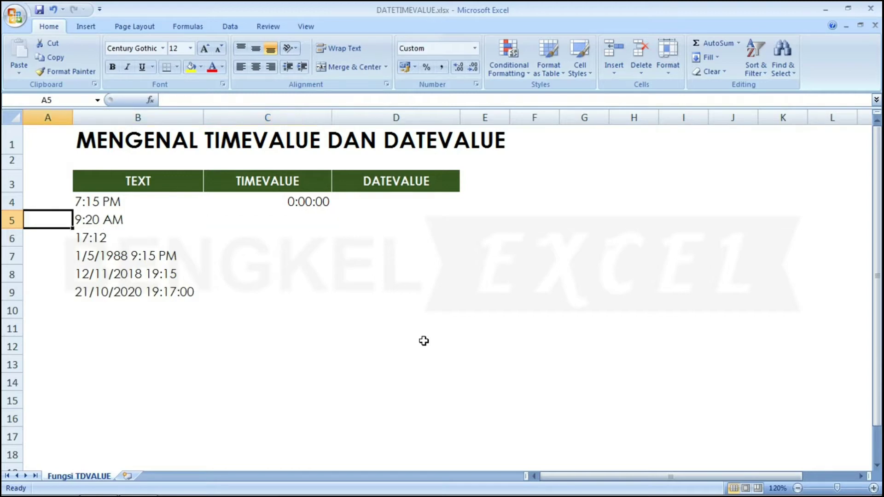
key(Down)
key(Down)
key(Right)
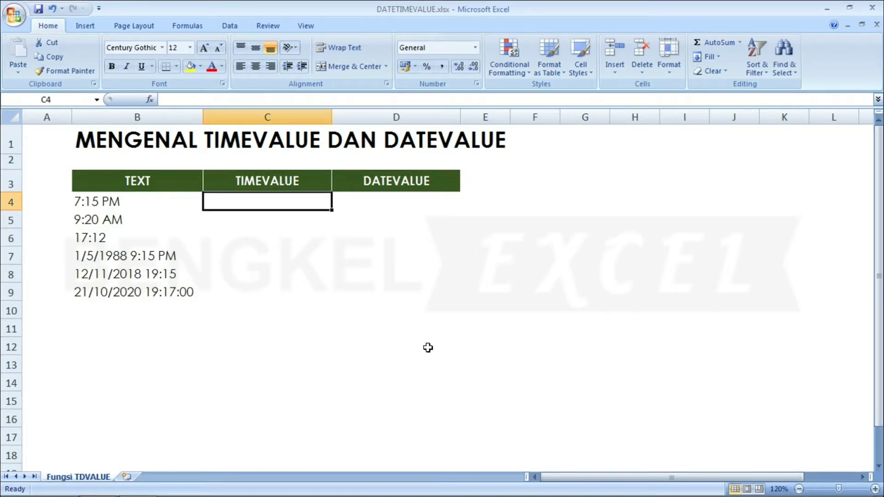
- Enter the formula =TIMEVALUE(B4) in cell C4 to convert the first text time
key(Left)
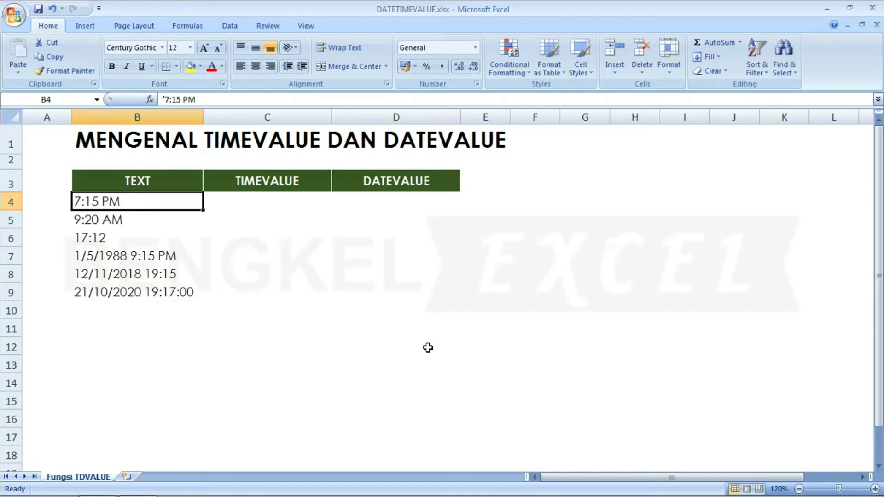
key(Right)
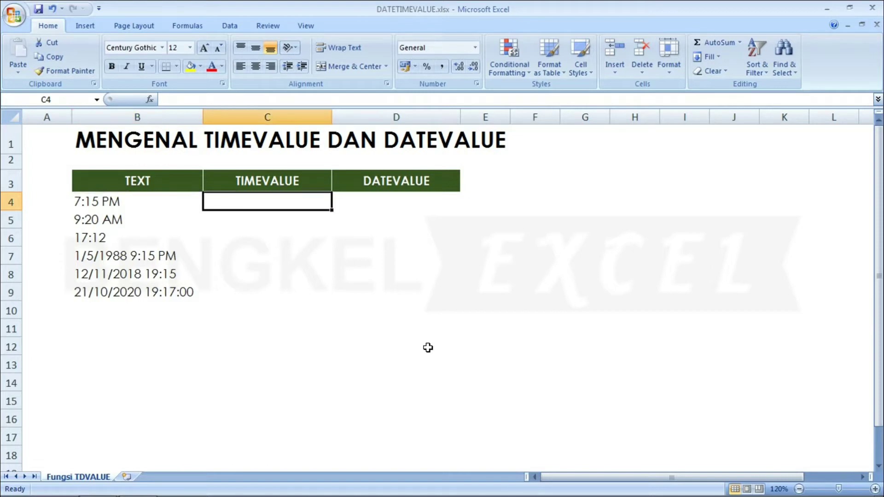
text(=)
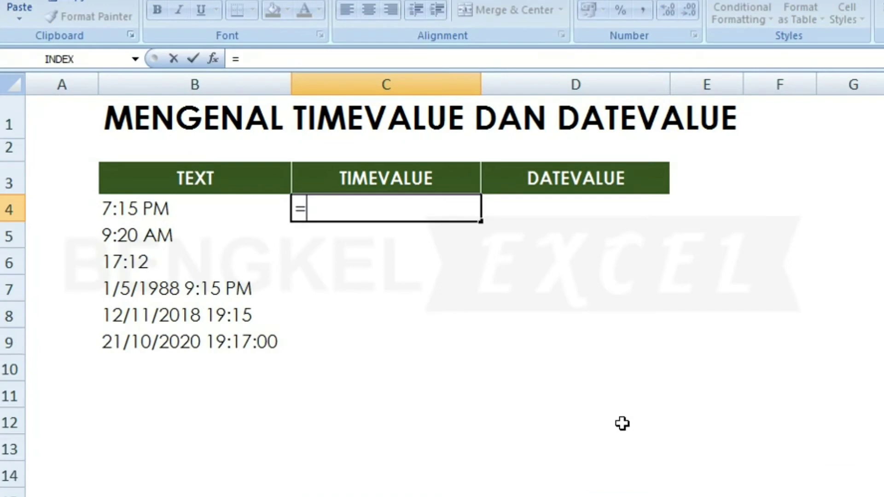
text(TI)
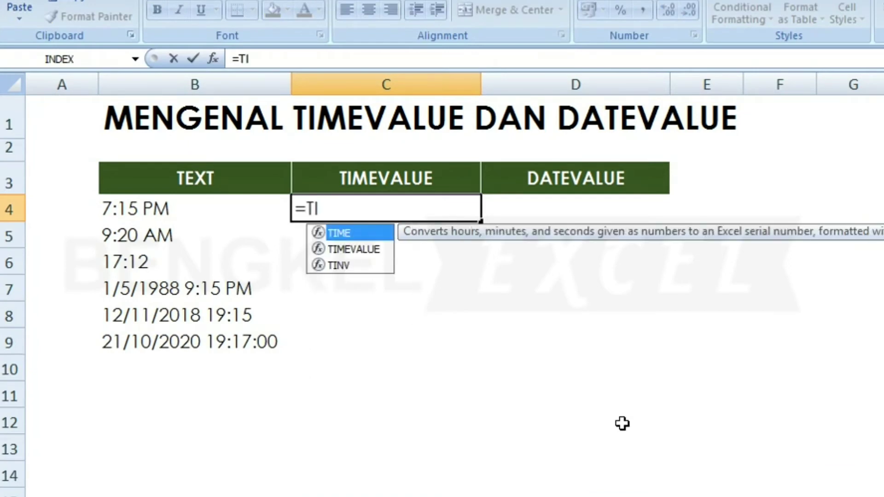
key(Down)
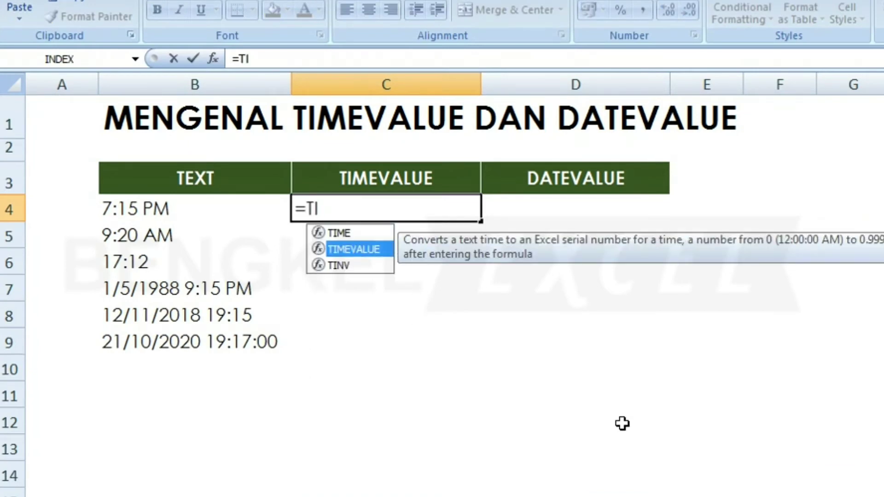
key(Tab)
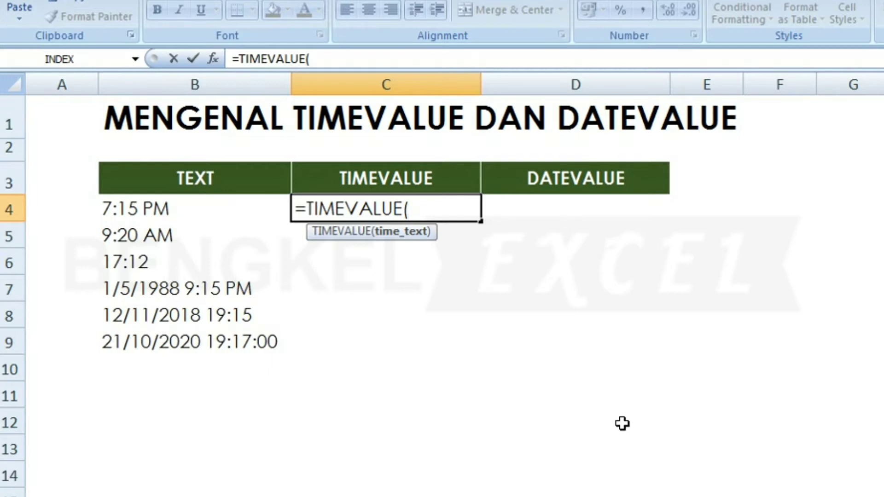
click(195, 212)
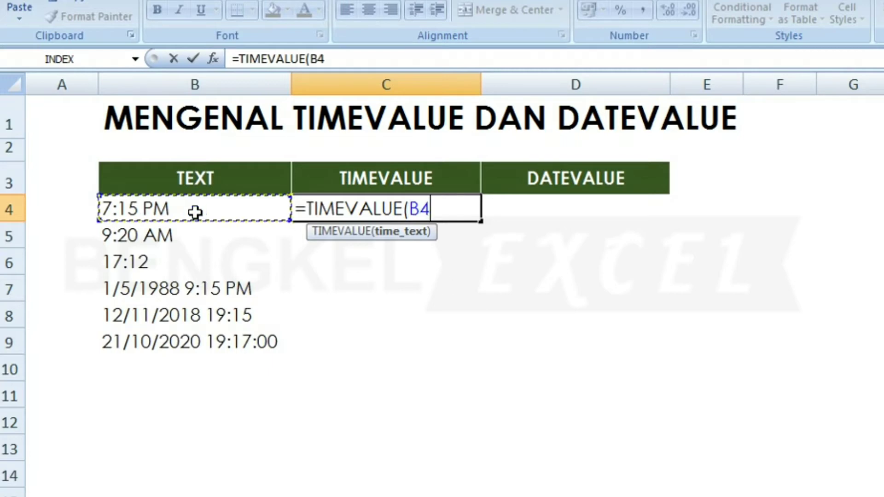
text())
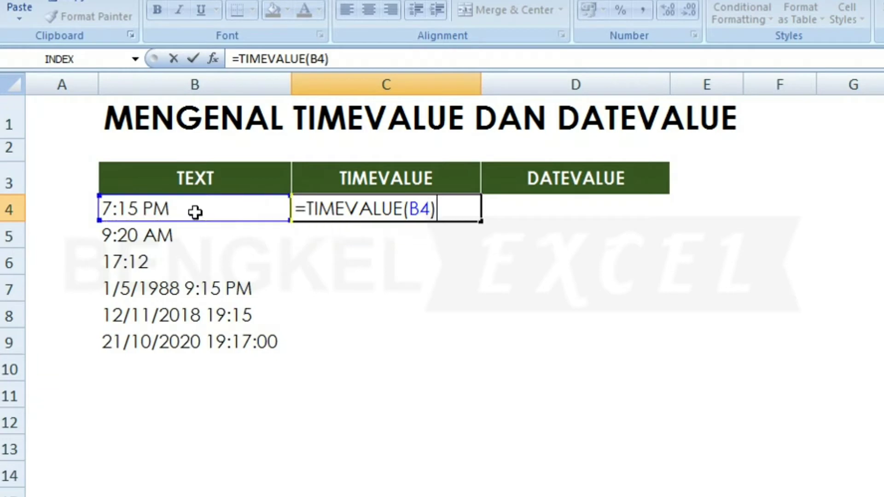
key(Return)
key(Up)
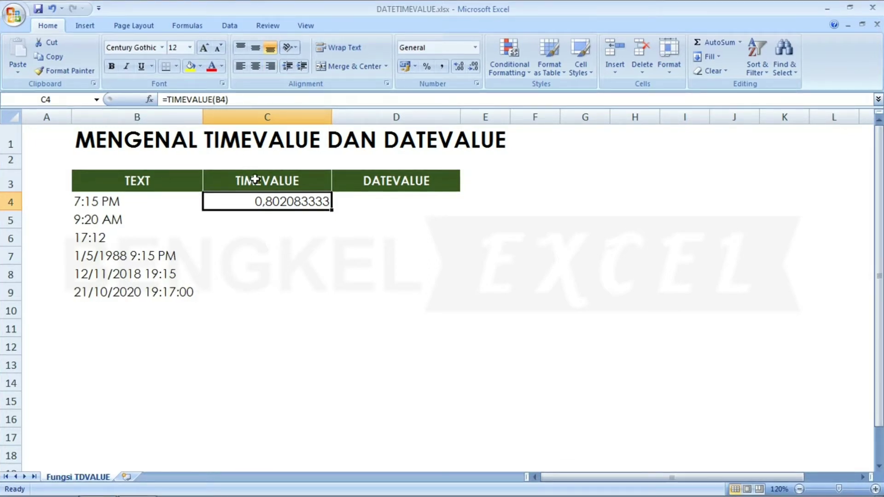
- Format the TIMEVALUE column cells from C4 down past the end of the data with the Time number format
drag(241, 200, 247, 399)
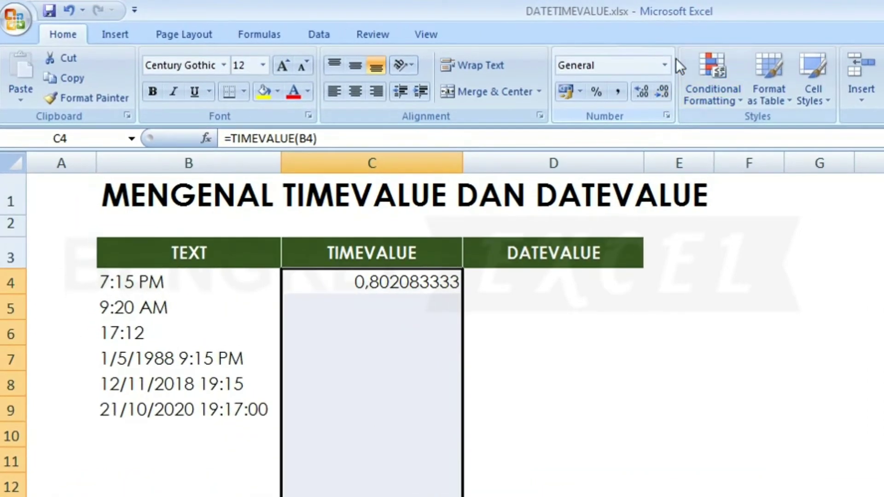
click(665, 66)
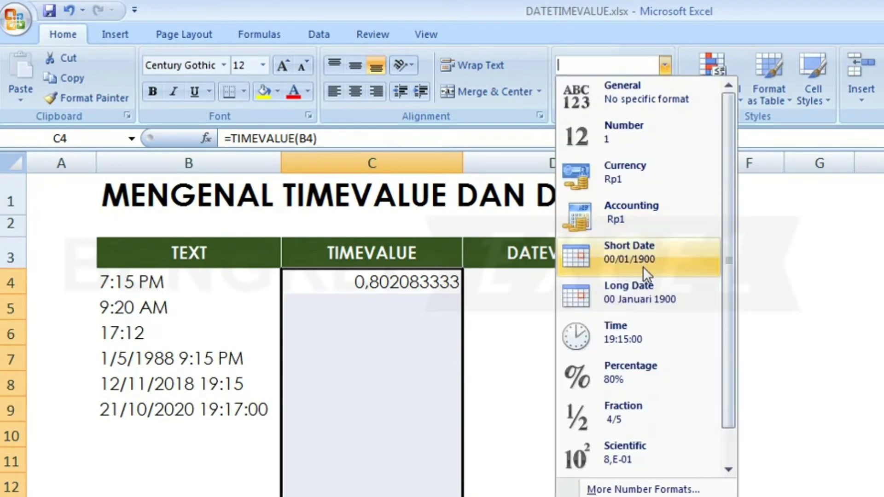
click(632, 346)
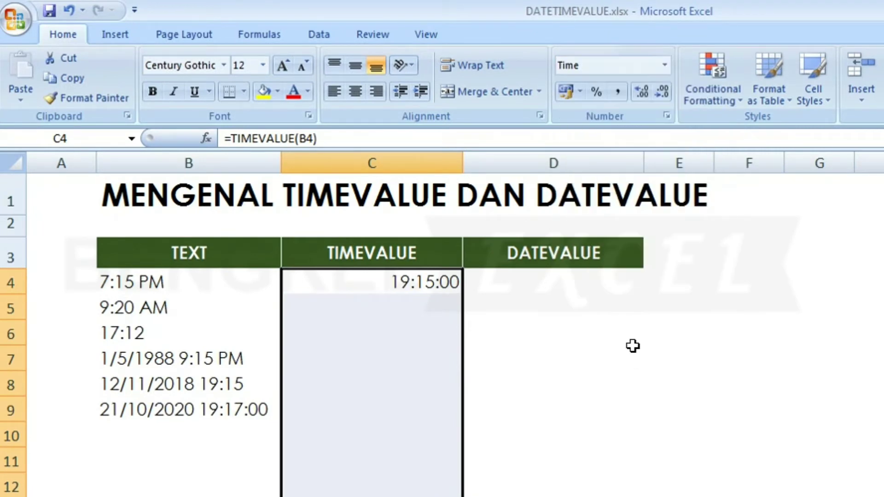
- Copy the TIMEVALUE formula from C4 down through C9
click(409, 298)
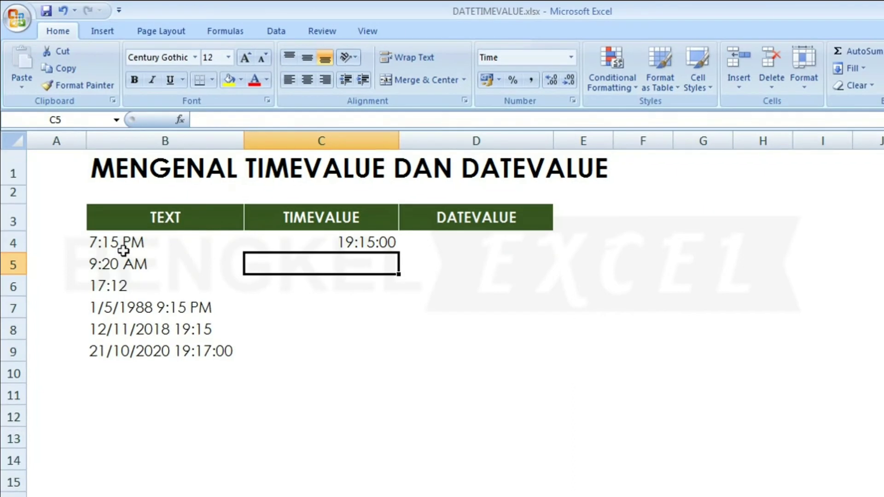
key(Up)
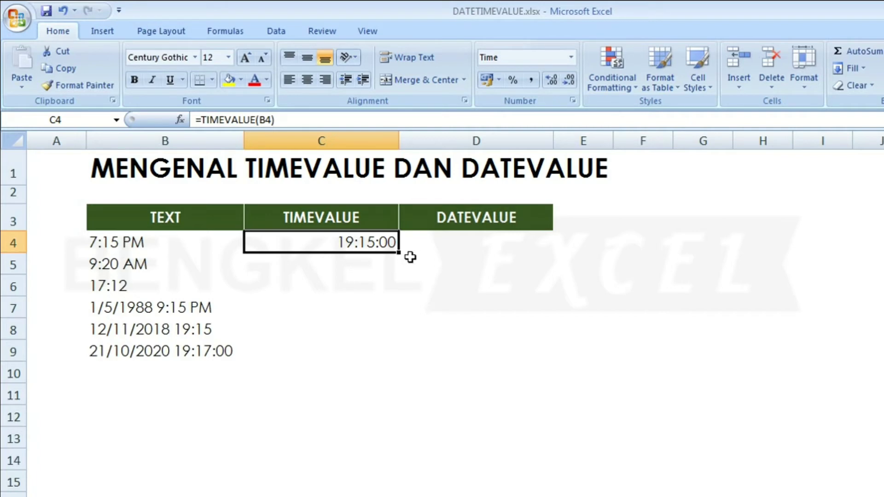
drag(398, 252, 395, 359)
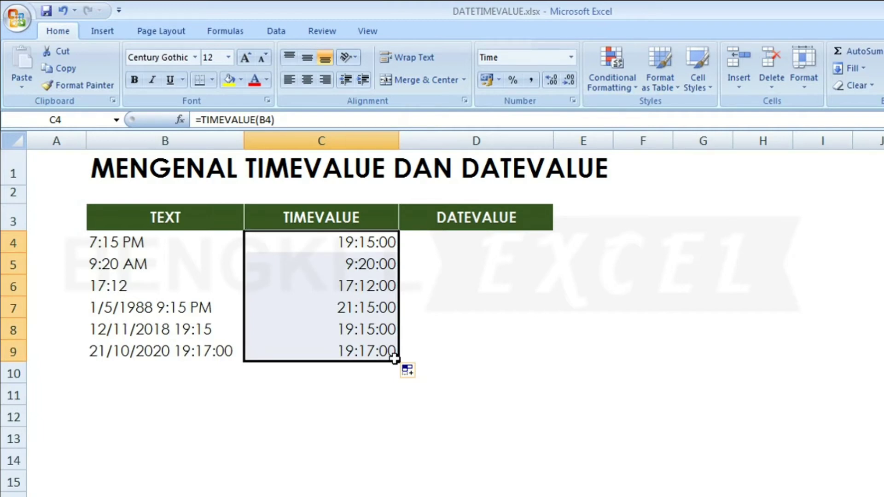
- Re-enter the formula in C9 as =TIMEVALUE(B9), referencing the last text entry
key(Left)
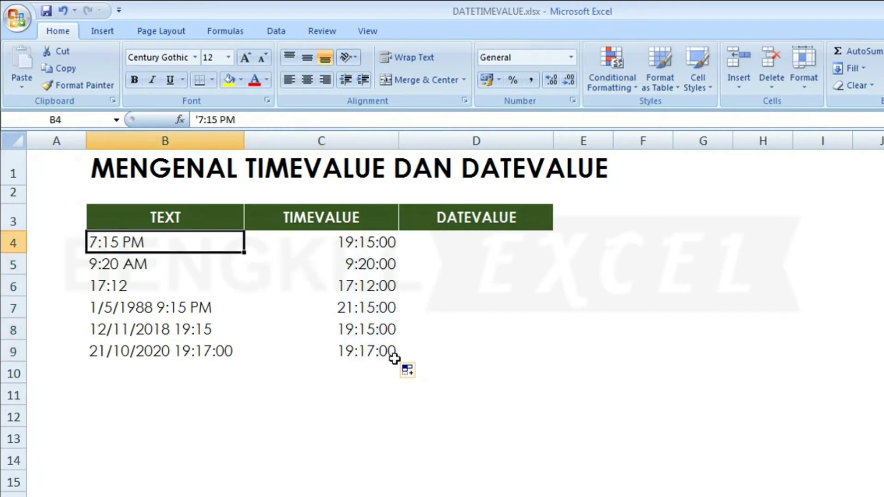
key(Down)
key(Down)
key(Down)
key(Down)
key(Down)
key(Right)
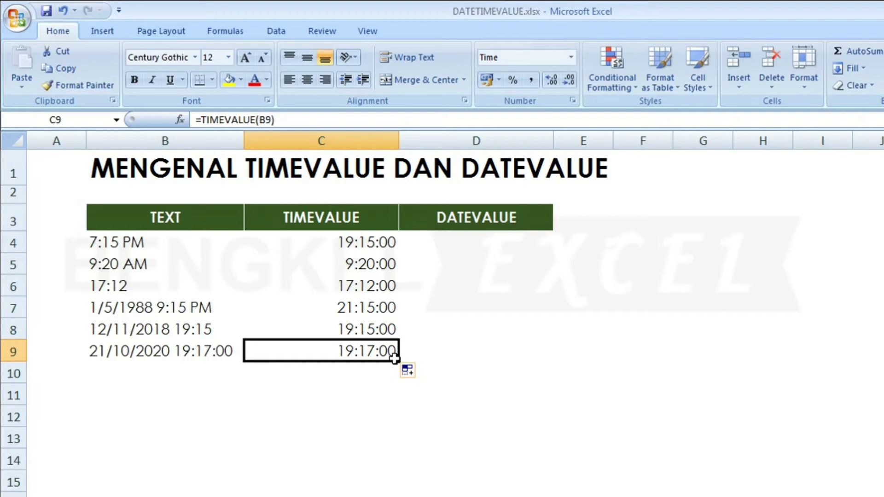
text(=)
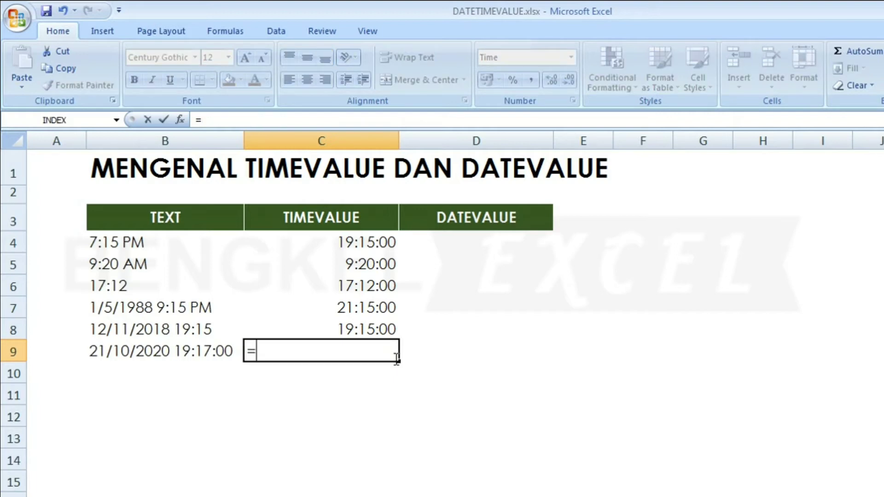
text(TI)
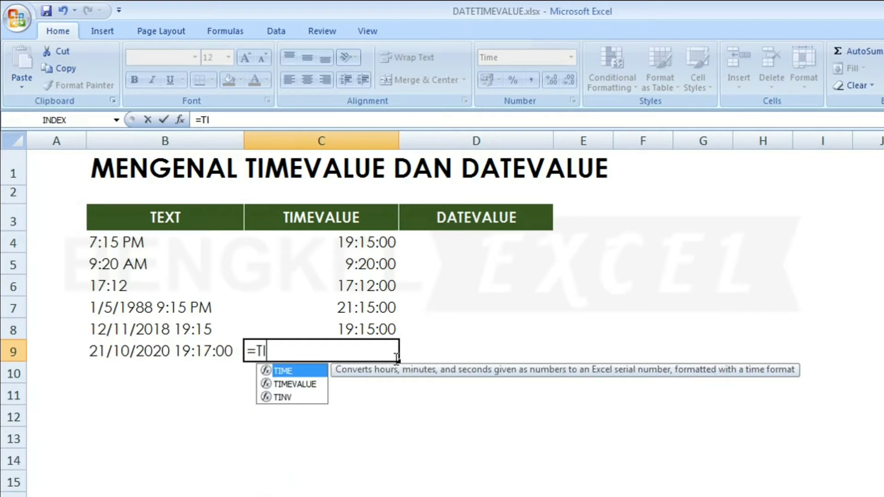
key(Down)
key(Tab)
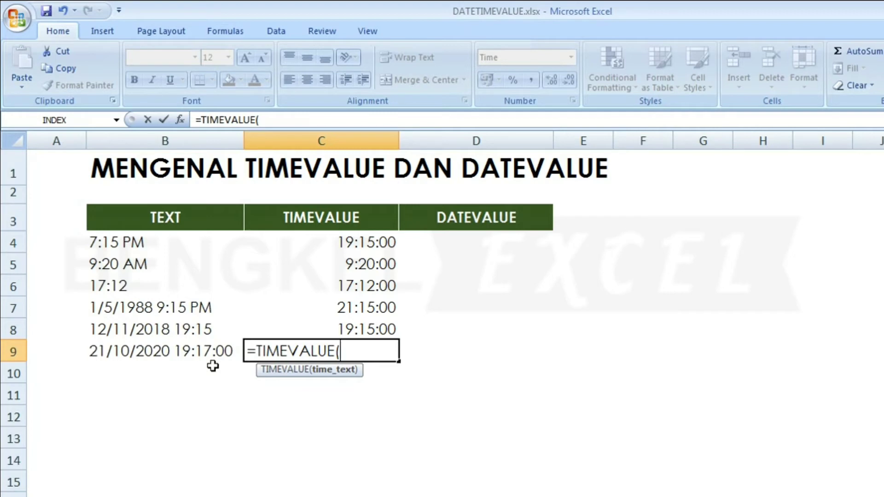
click(194, 351)
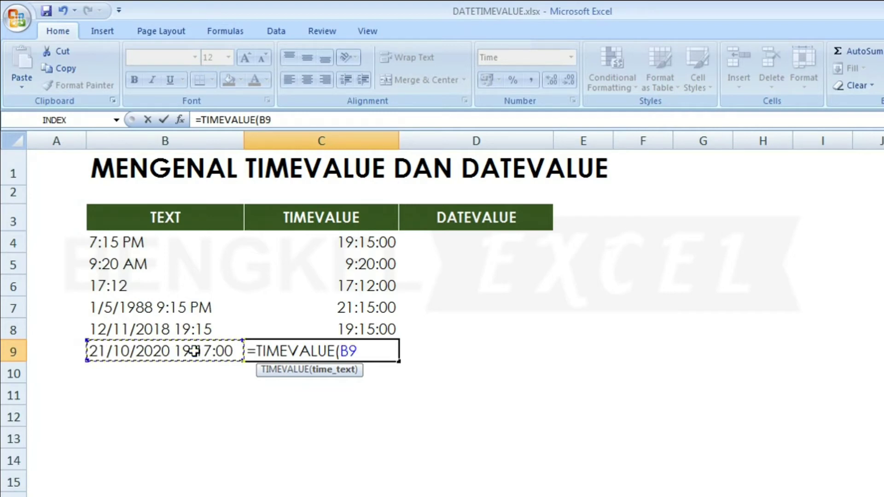
text())
key(Return)
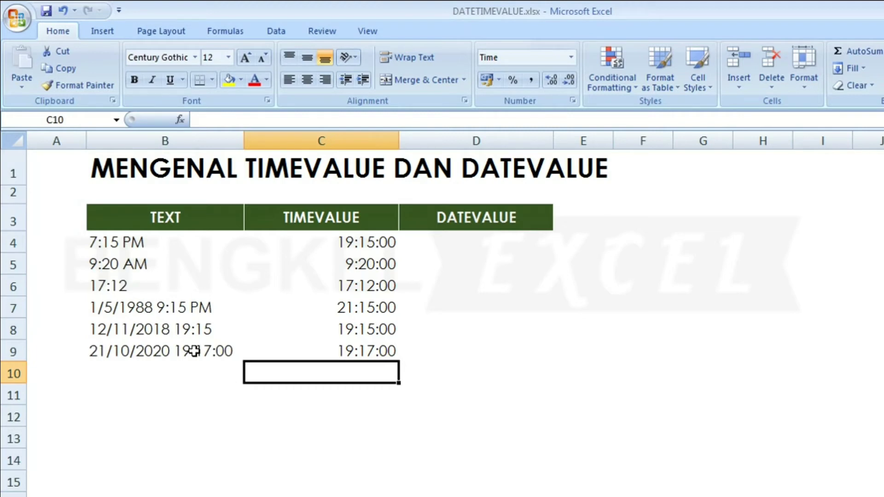
- Clear the TIMEVALUE formula from cell C7 and keep that empty cell selected
click(343, 308)
key(Delete)
key(Return)
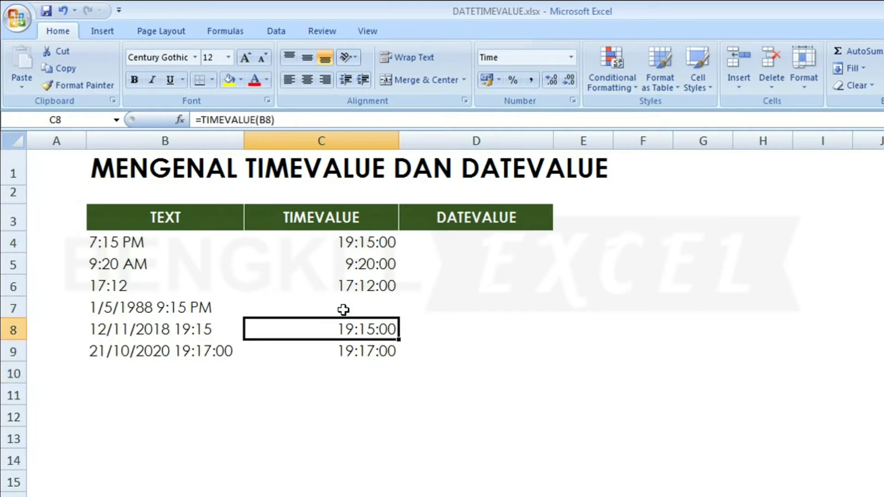
click(343, 309)
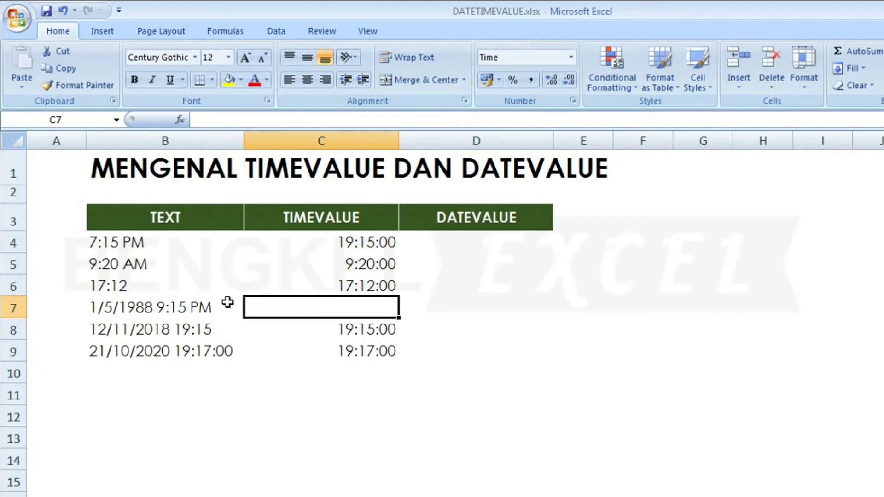
- Enter the formula =TIMEVALUE(B7) in cell C7 and select that cell again
text(=)
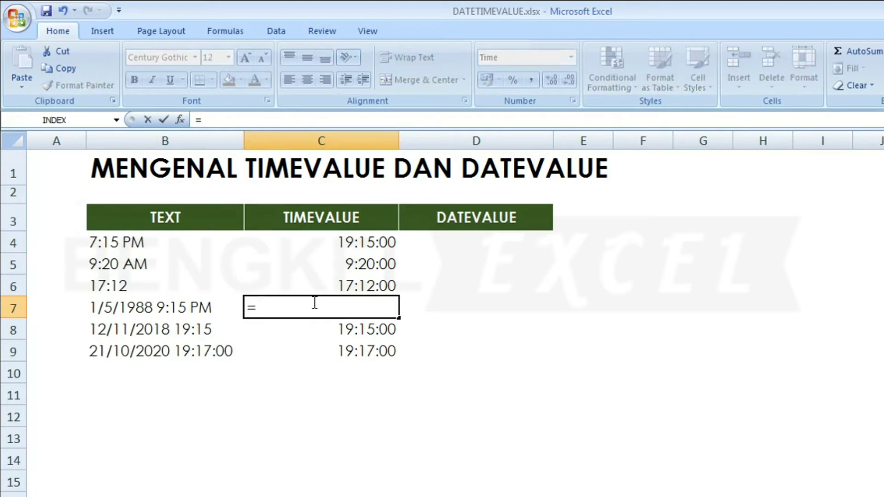
text(TI)
key(Down)
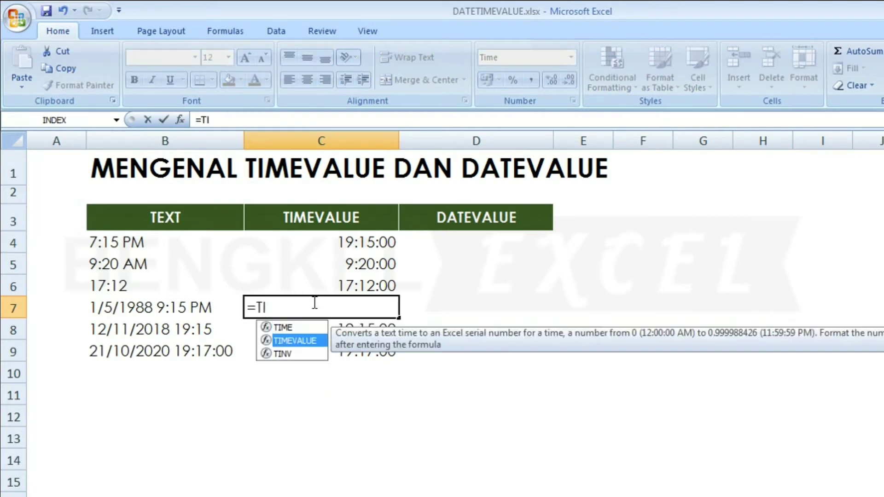
key(Tab)
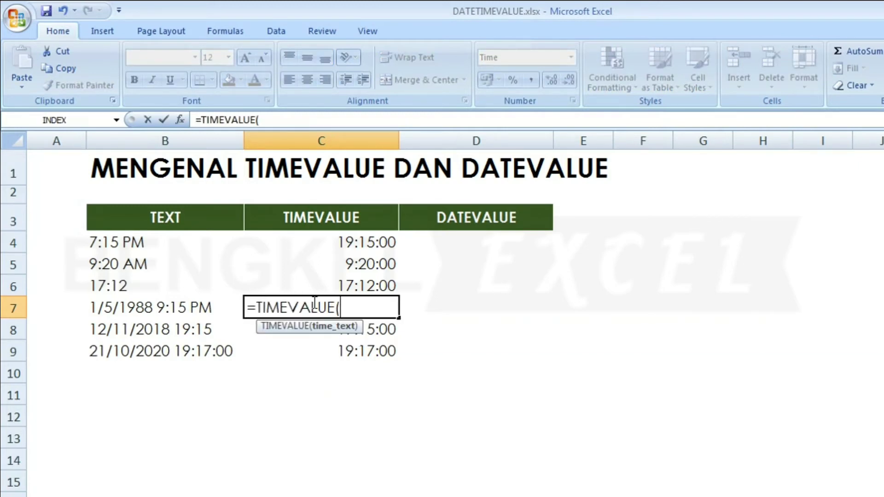
click(199, 306)
key(Return)
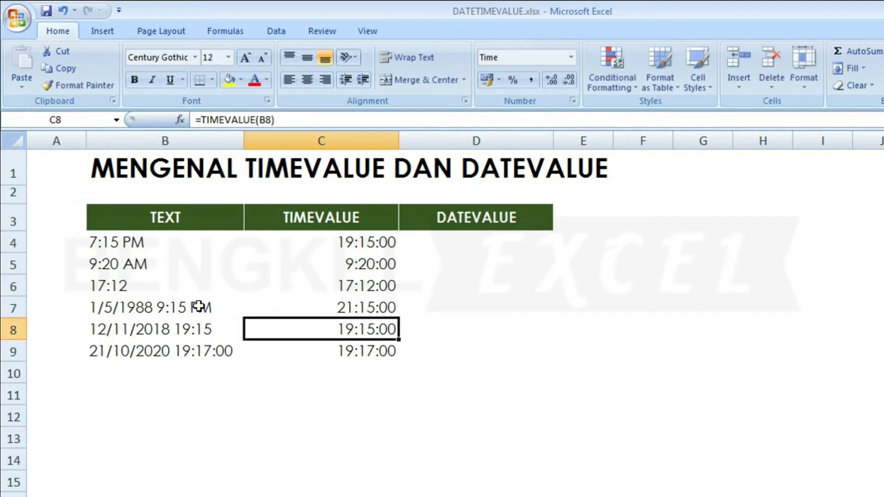
key(Up)
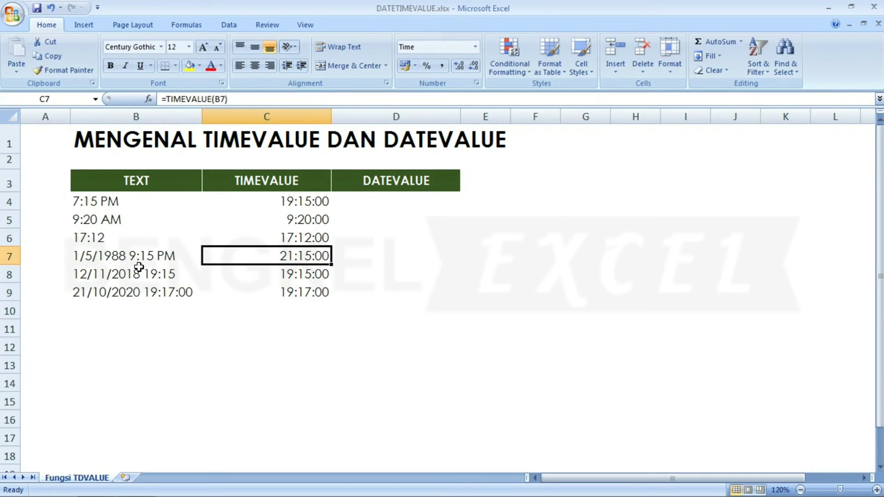
- Enter the formula =DATEVALUE(B4) in D4, the first cell of the DATEVALUE column
click(367, 204)
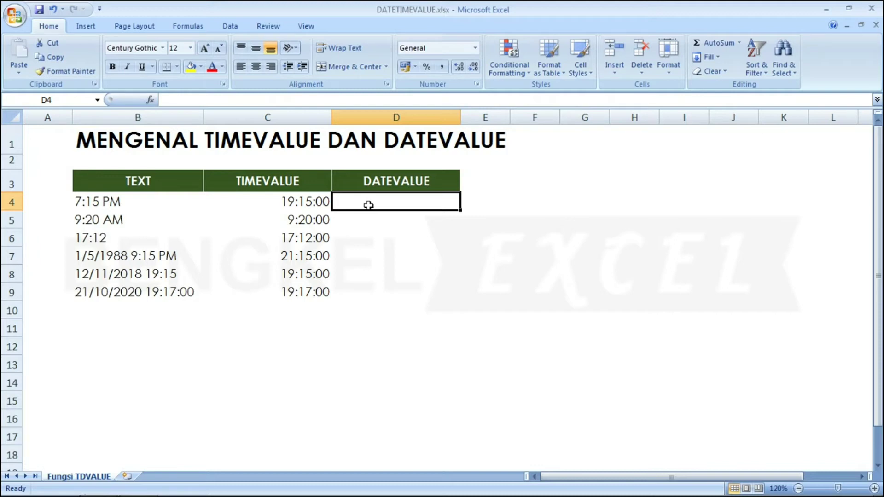
key(Left)
key(Left)
key(Left)
key(Right)
key(Right)
key(Right)
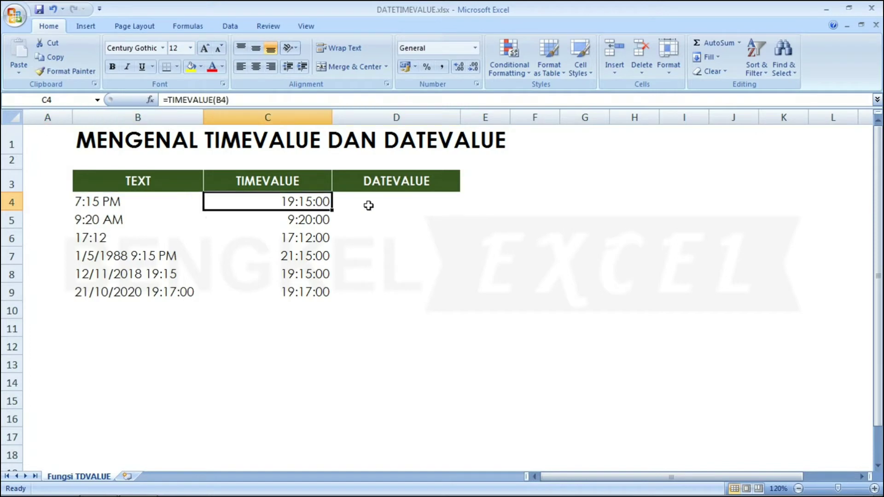
text(=)
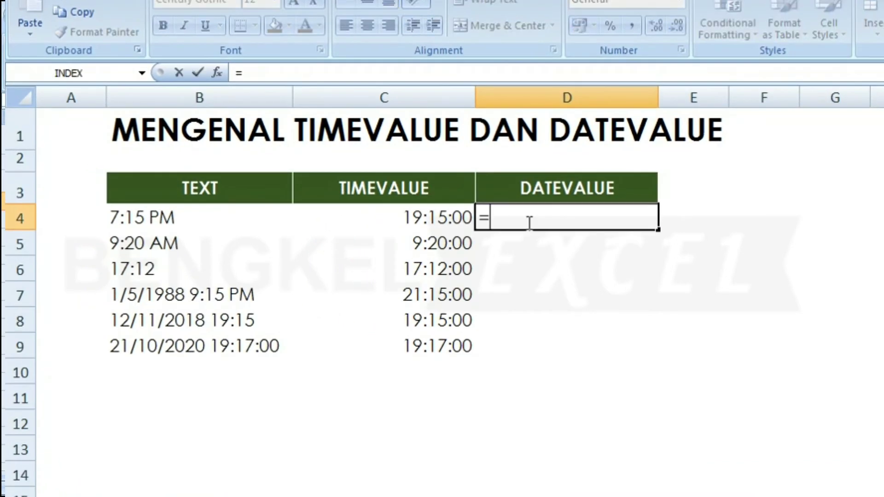
text(DAT)
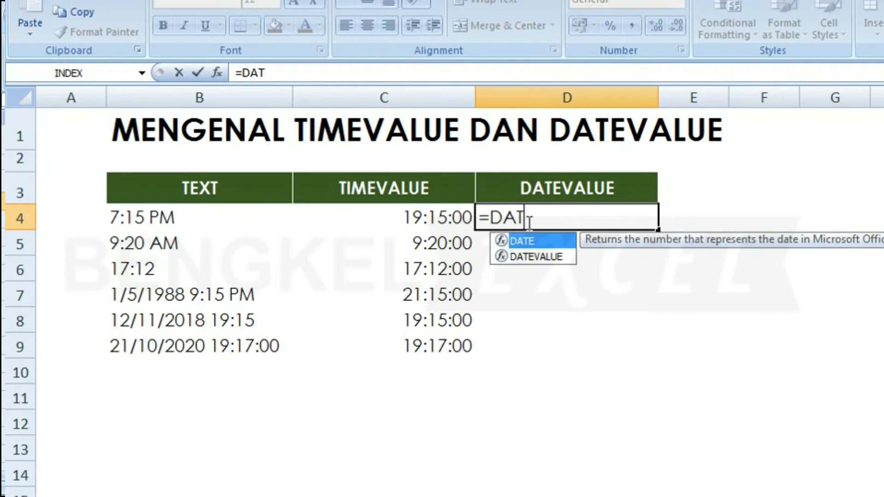
key(Down)
key(Tab)
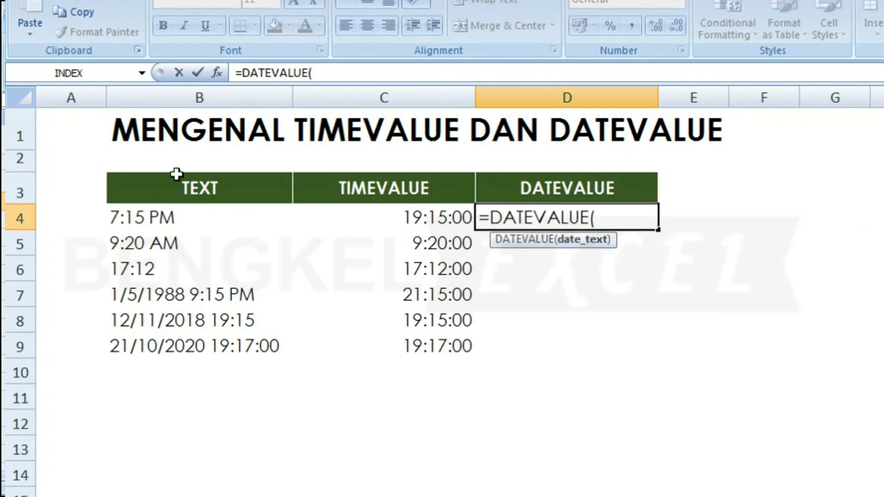
click(156, 223)
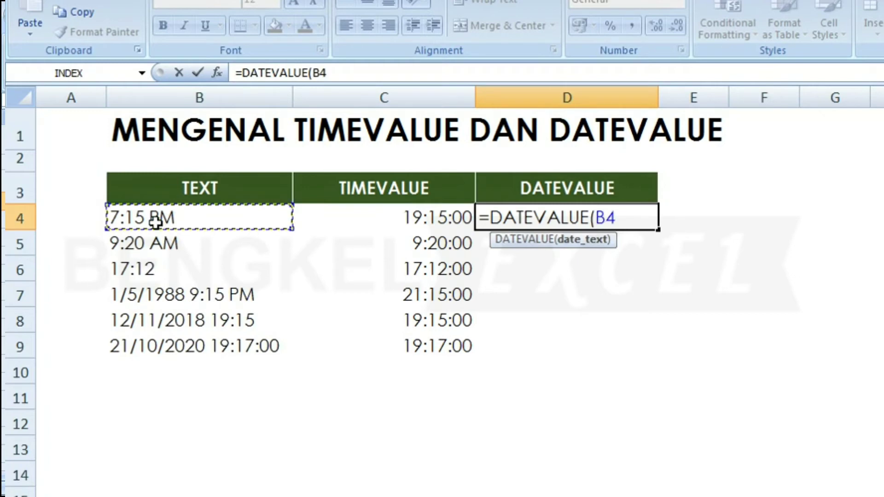
key(Return)
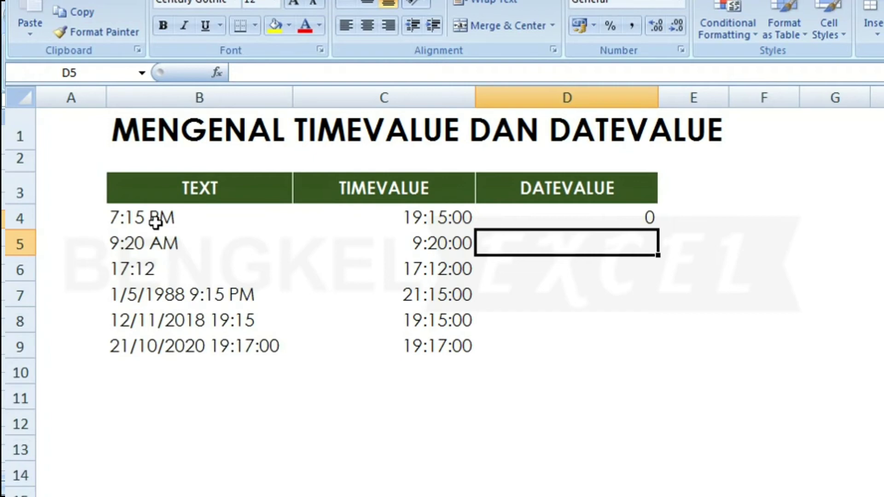
- Copy the DATEVALUE formula from D4 down through D6 for the time-only text entries
key(Left)
key(Left)
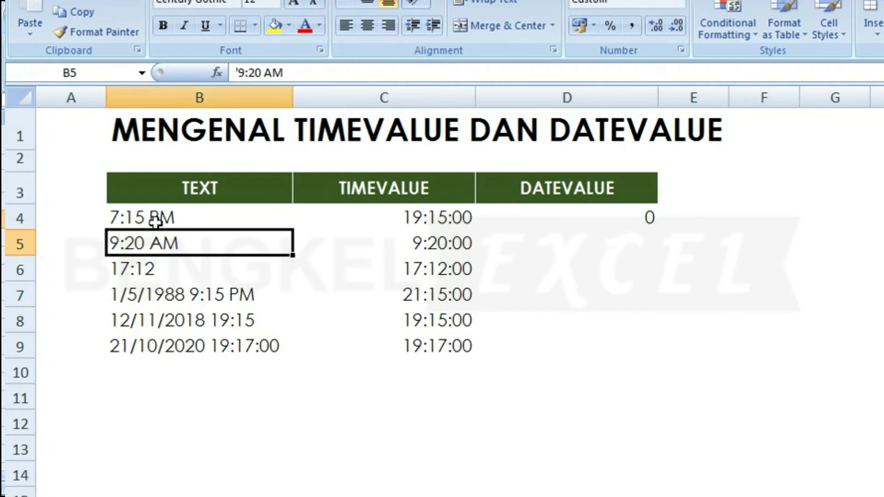
click(644, 206)
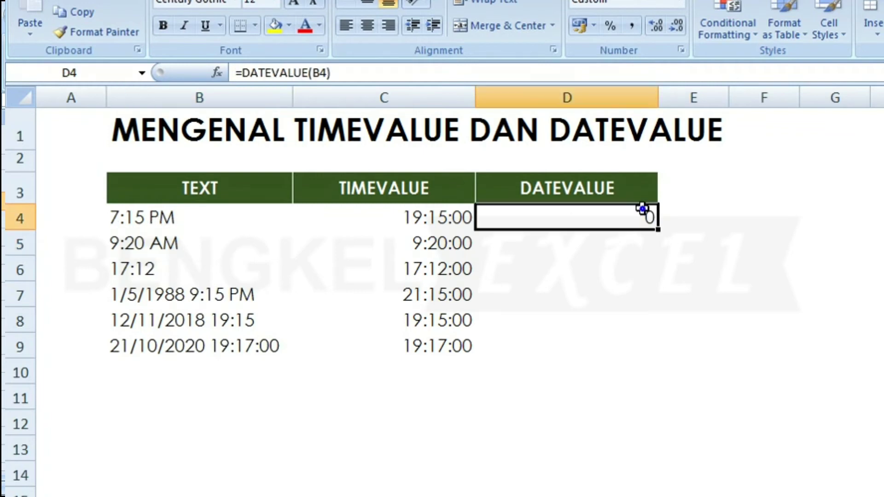
drag(659, 232, 650, 282)
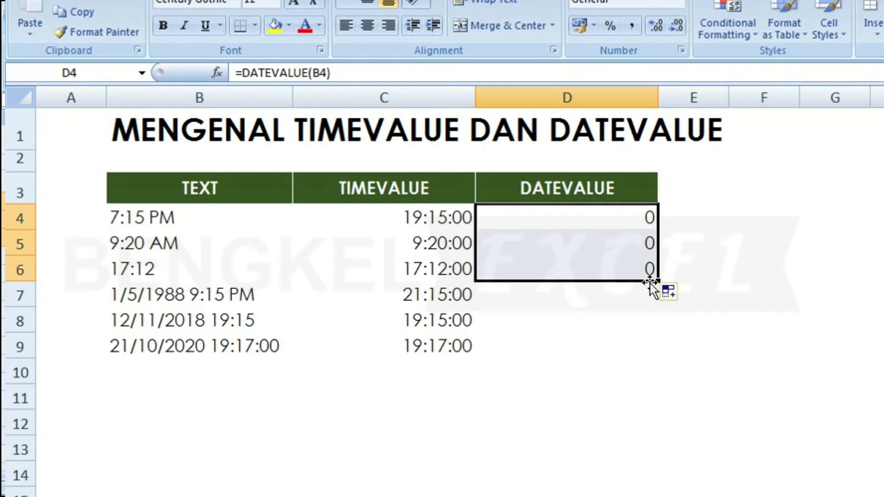
- Enter the formula =DATEVALUE(B7) in D7, referencing the first text entry that contains a date
click(635, 295)
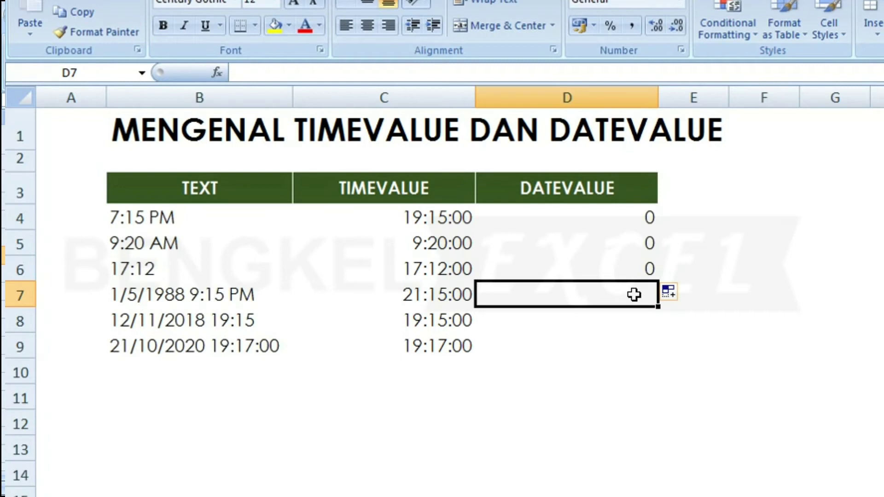
text(=)
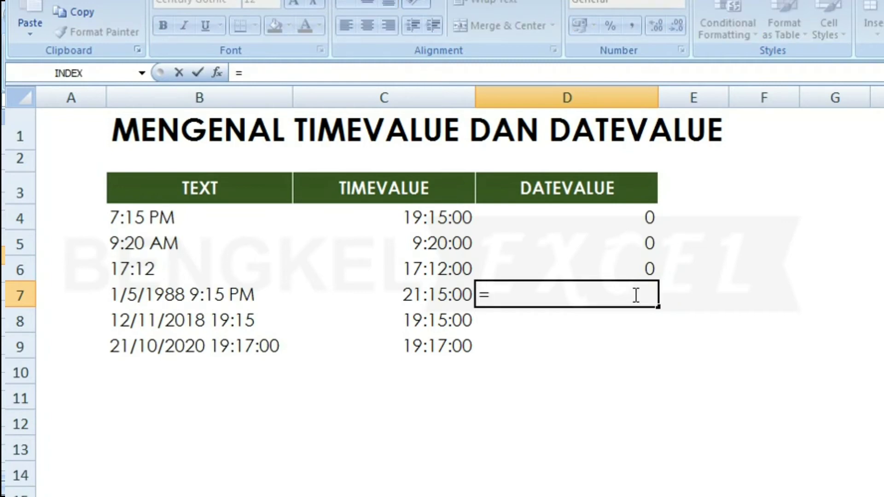
text(DA)
key(Down)
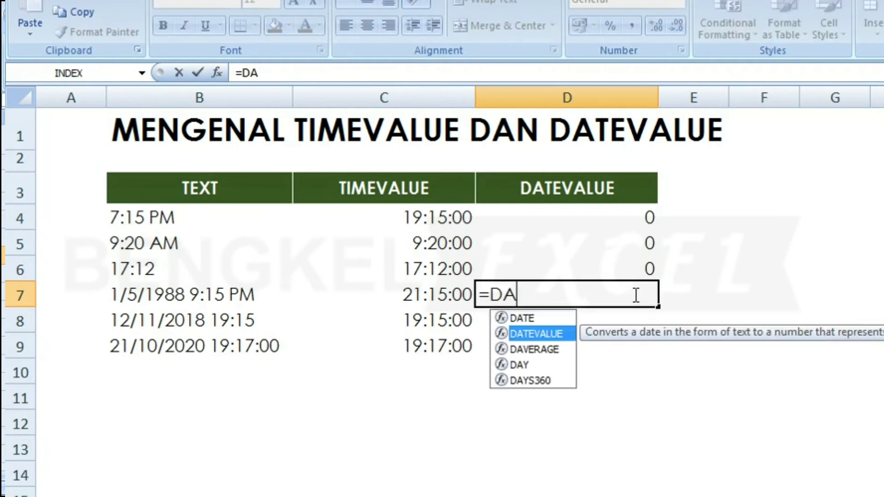
key(Tab)
click(174, 297)
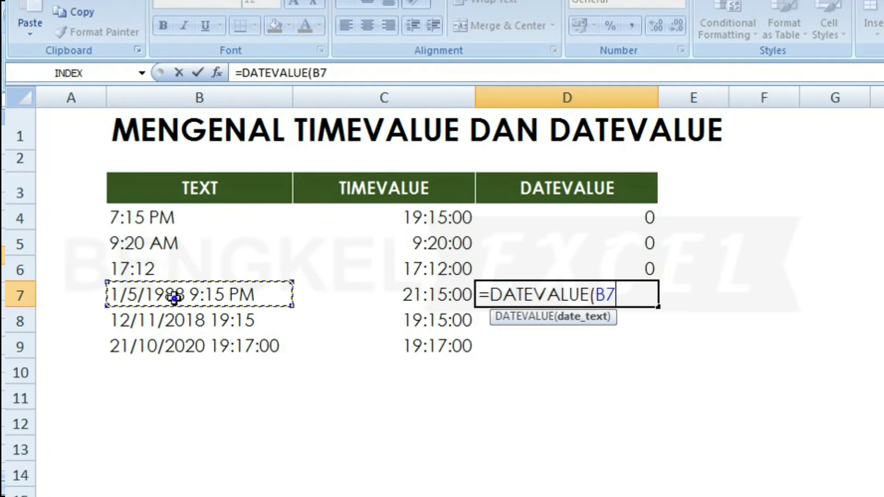
key(Return)
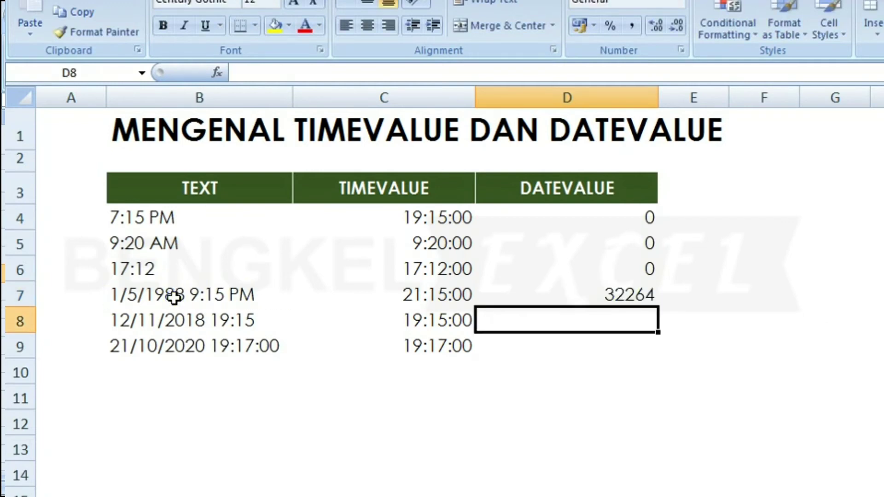
- Format the DATEVALUE result in D7 with the Short Date number format
key(Up)
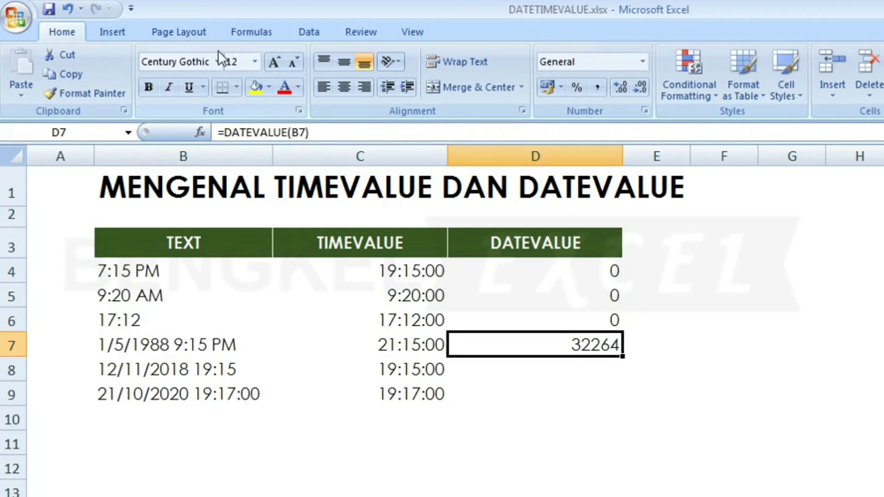
click(639, 66)
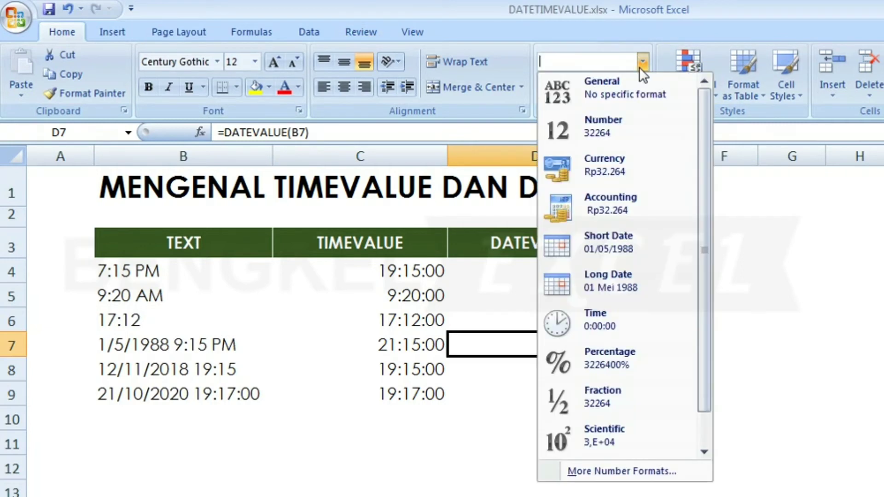
click(619, 237)
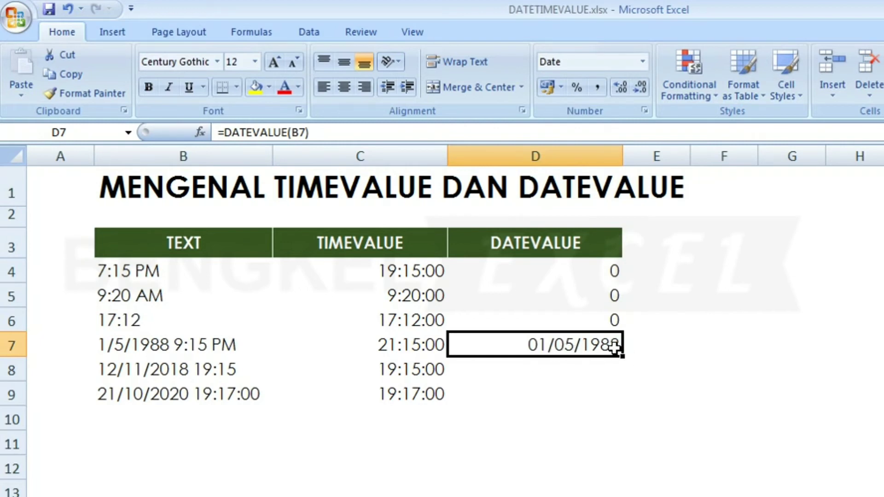
- Apply the Long Date number format to D7 and copy its formula down through D9
click(642, 61)
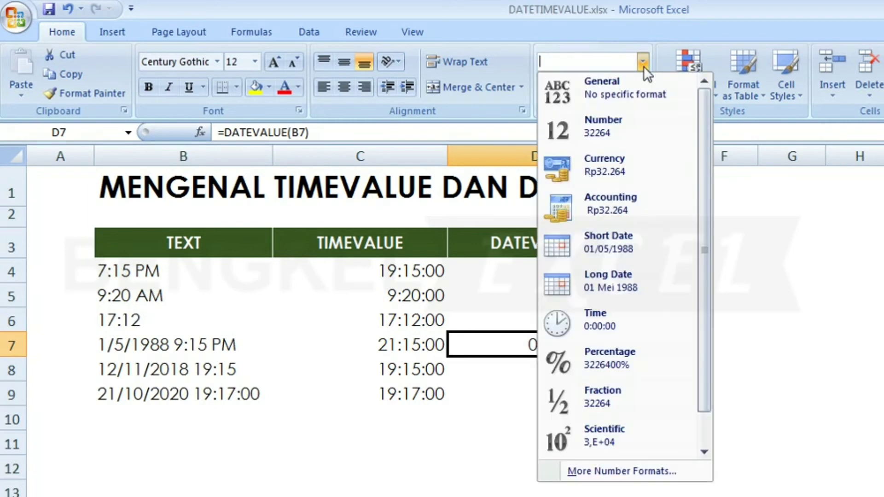
click(626, 290)
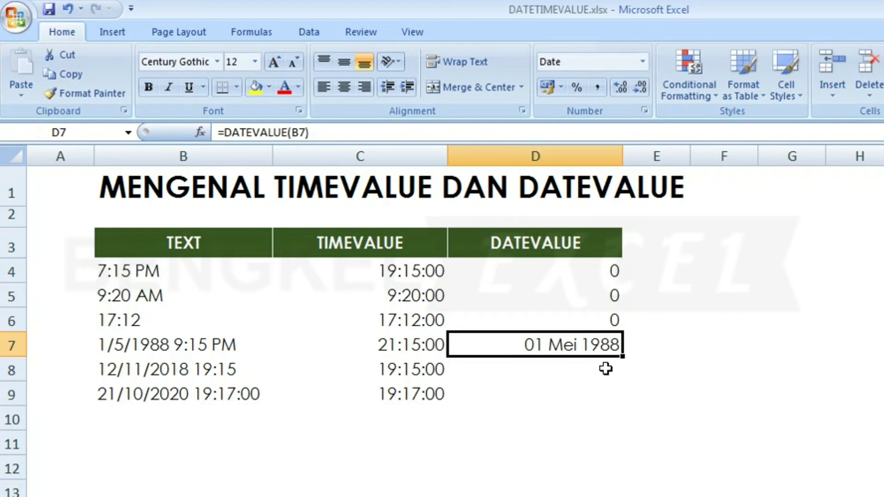
drag(622, 356, 613, 411)
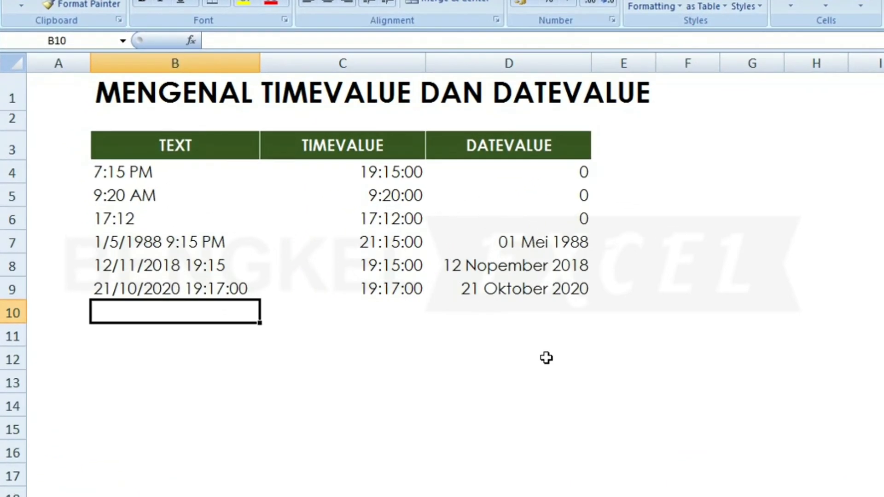
- Enter '2:04 AM 27/10/2020 as text in B10, and check the TIMEVALUE and DATEVALUE formulas in C10 and D10
text(')
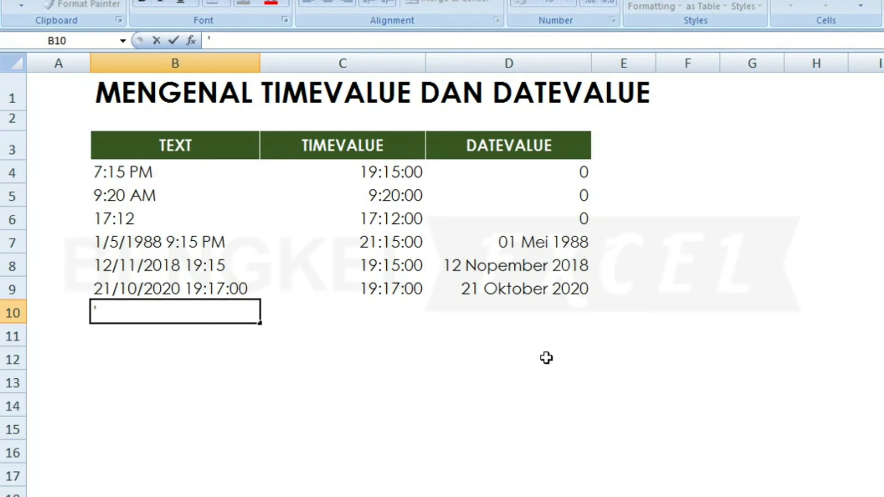
text(2:04)
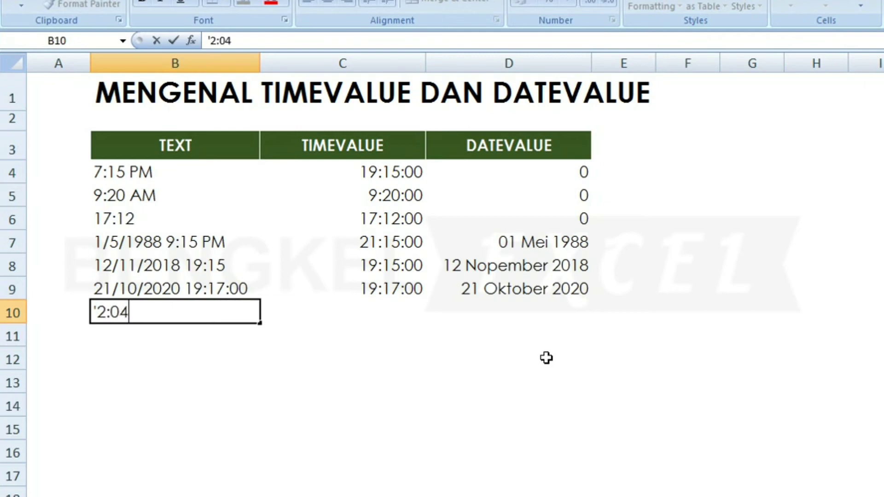
text( AM )
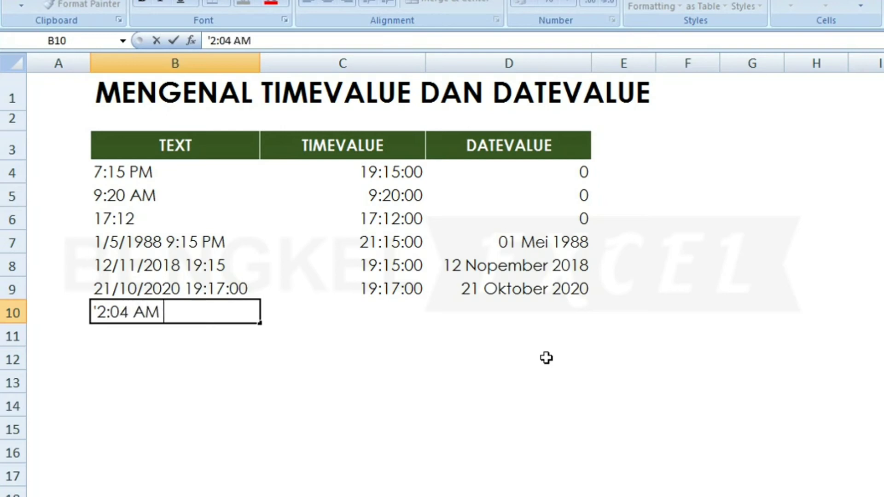
text(27/1)
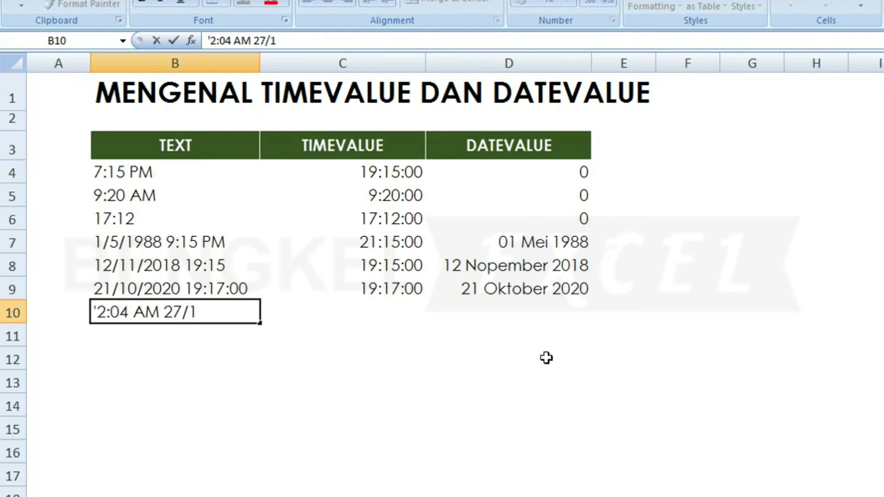
text(0/2020)
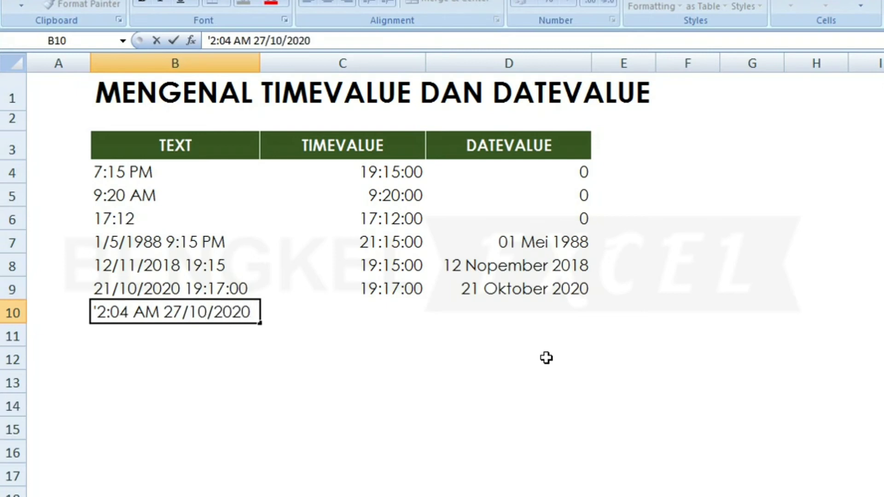
key(Return)
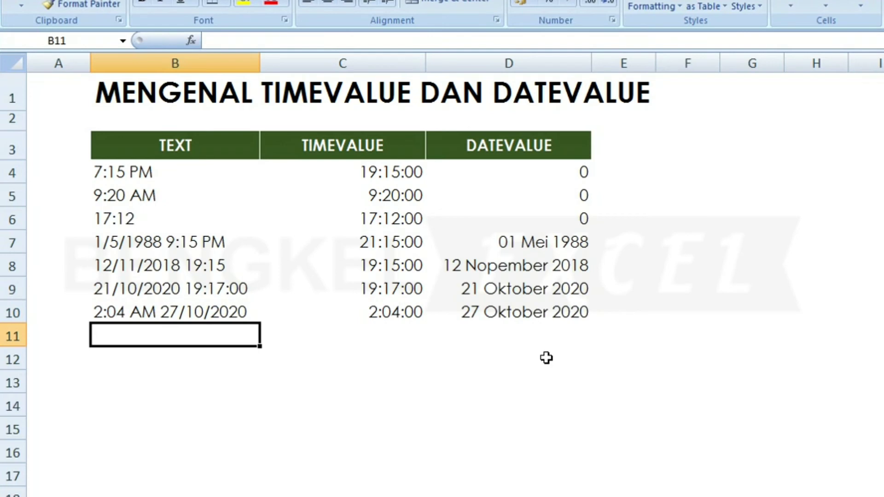
click(526, 329)
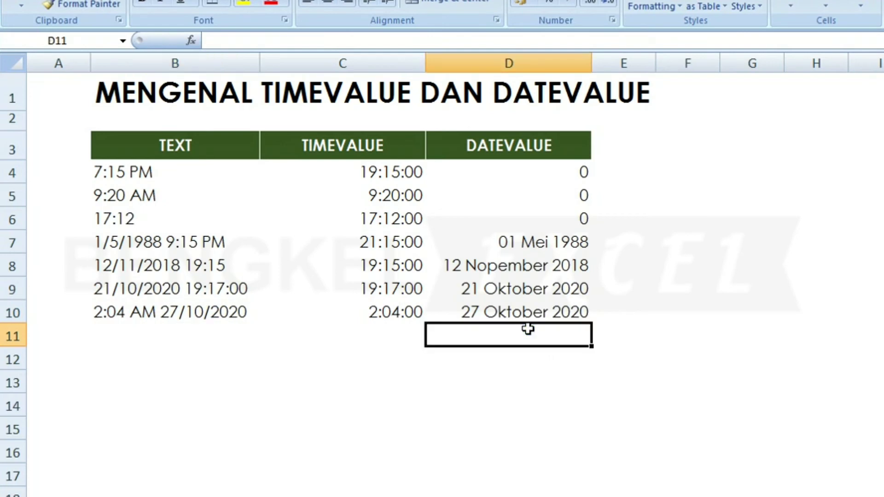
click(386, 313)
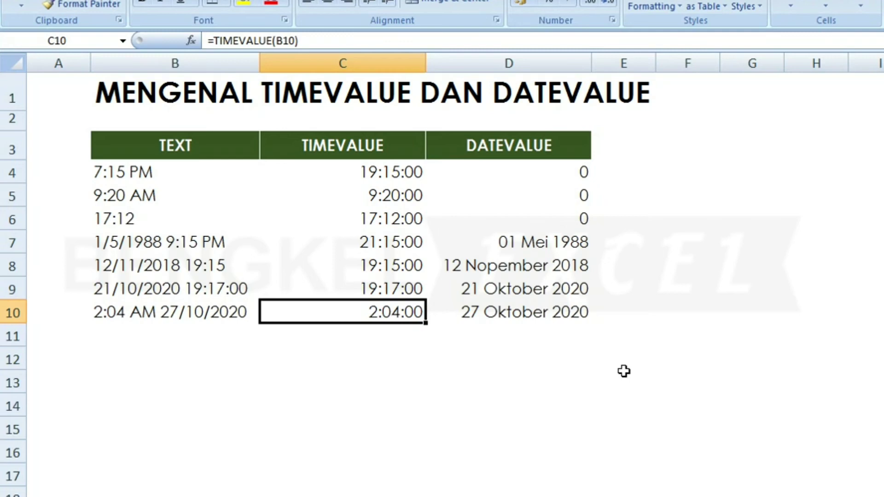
key(Right)
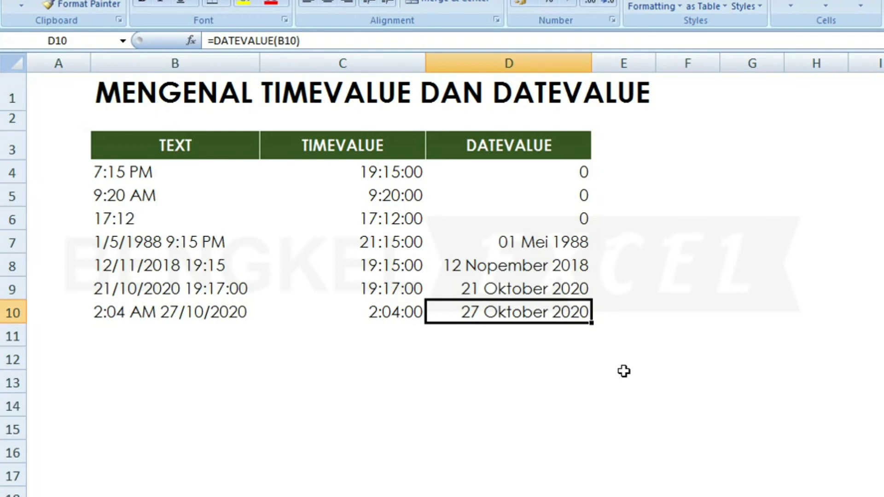
- Clear the TIMEVALUE and DATEVALUE formulas from C10 and D10
key(Left)
key(Delete)
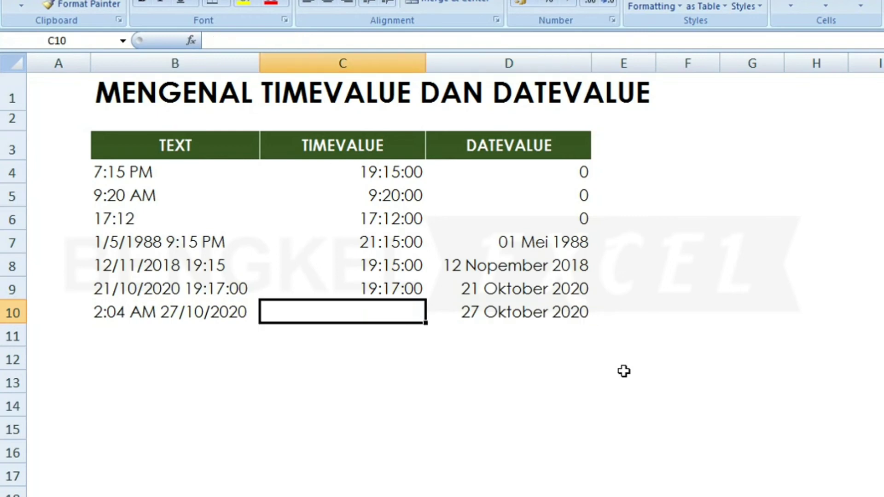
key(Right)
key(Delete)
key(Left)
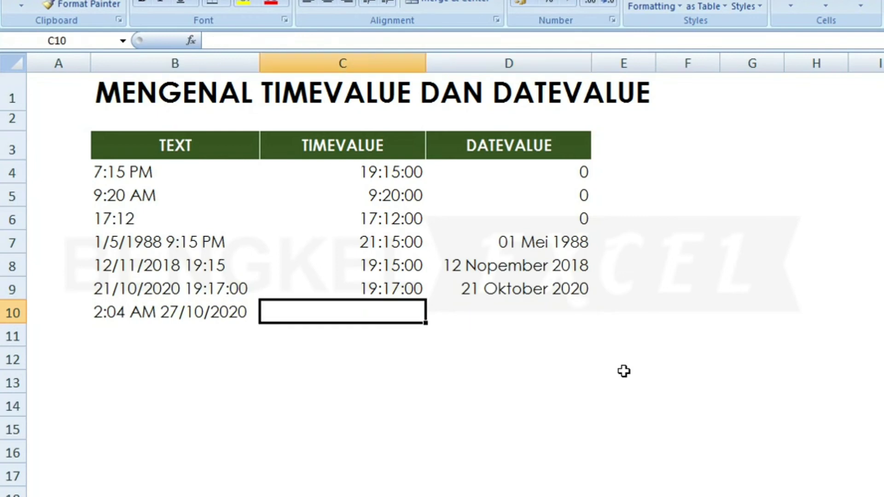
- Enter the formula =TIMEVALUE(B10) in C10 to extract the time from the time-first text
text(=T)
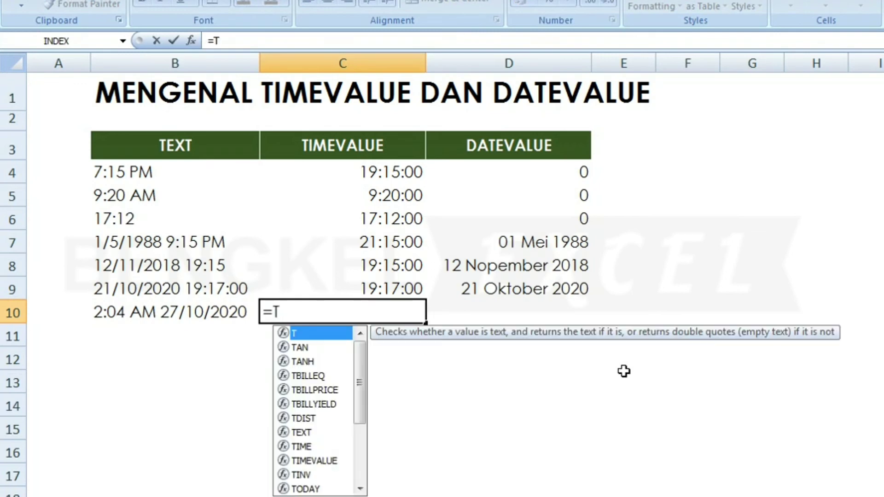
text(I)
key(Down)
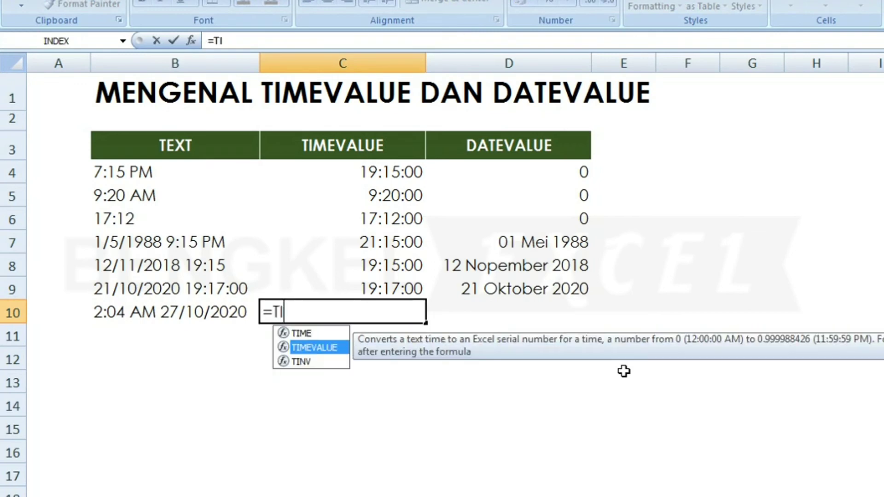
key(Tab)
key(Left)
key(ctrl+Return)
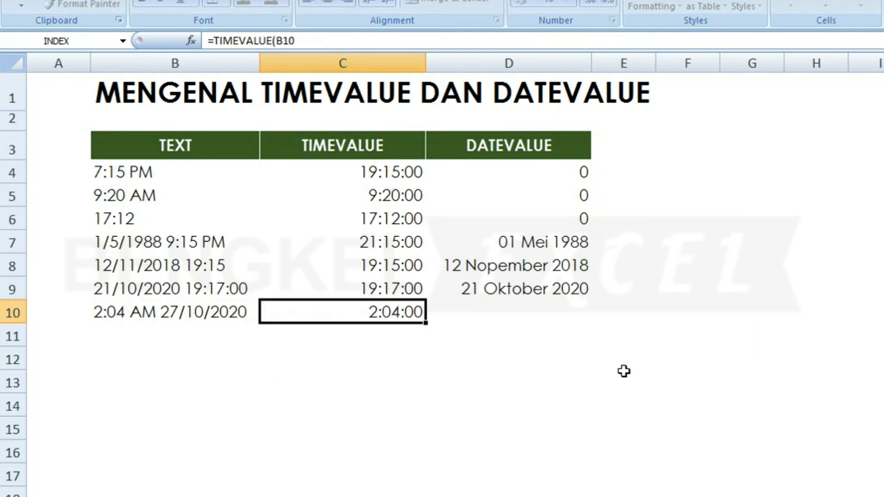
- Enter the formula =DATEVALUE(B10) in D10 to extract the date from the same text
key(Right)
text(=DA)
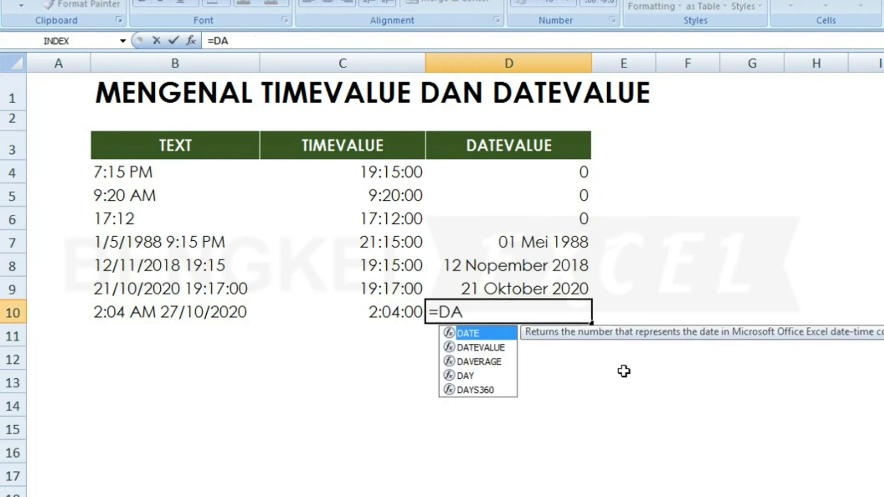
key(Down)
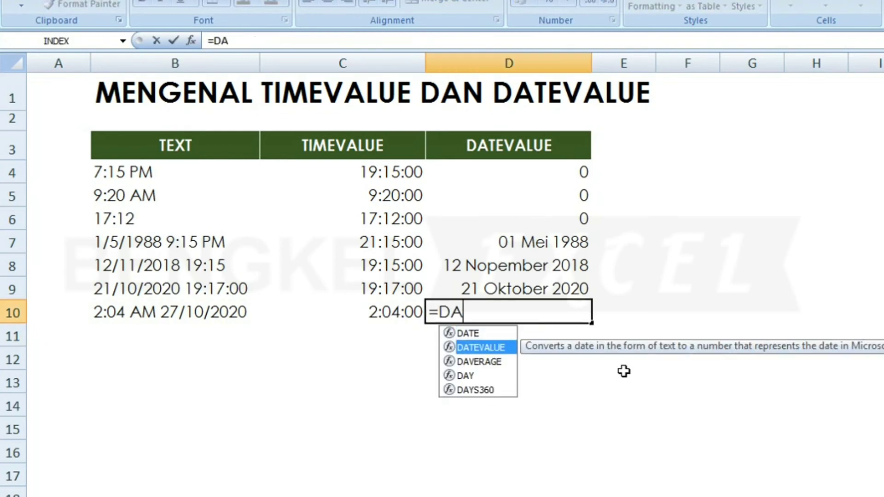
key(Tab)
key(Left)
key(Left)
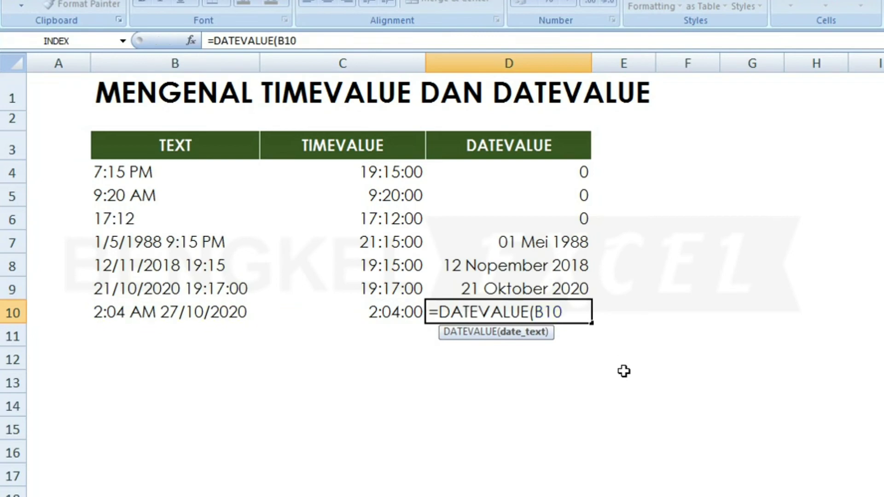
key(Return)
key(Up)
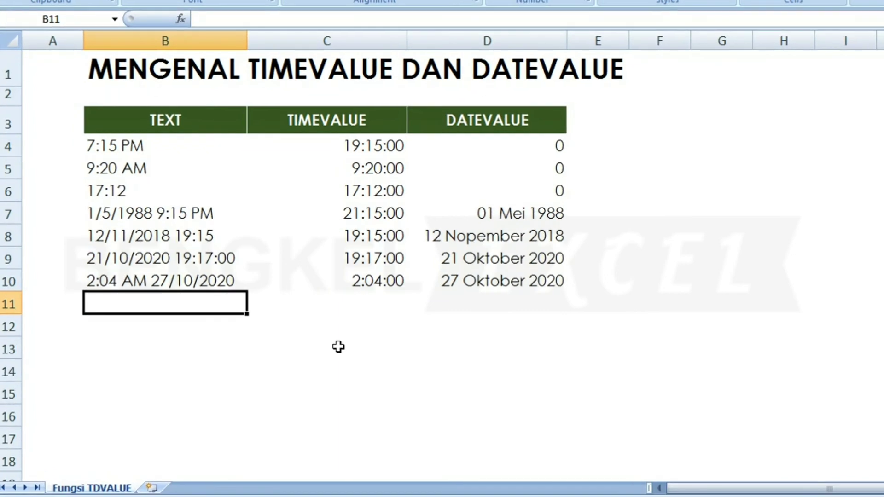
- Start a random date formula in B11 with =RANDBETWEEN(1;28) for the day
text(=RA)
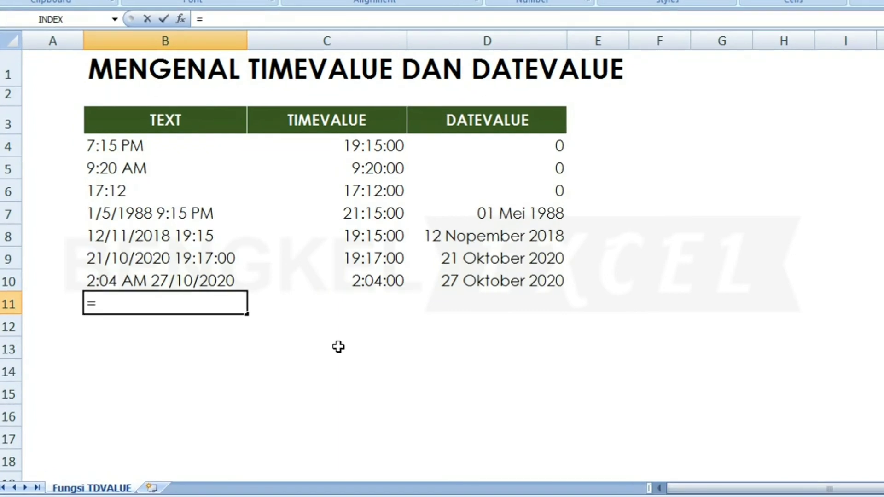
key(Down)
key(Down)
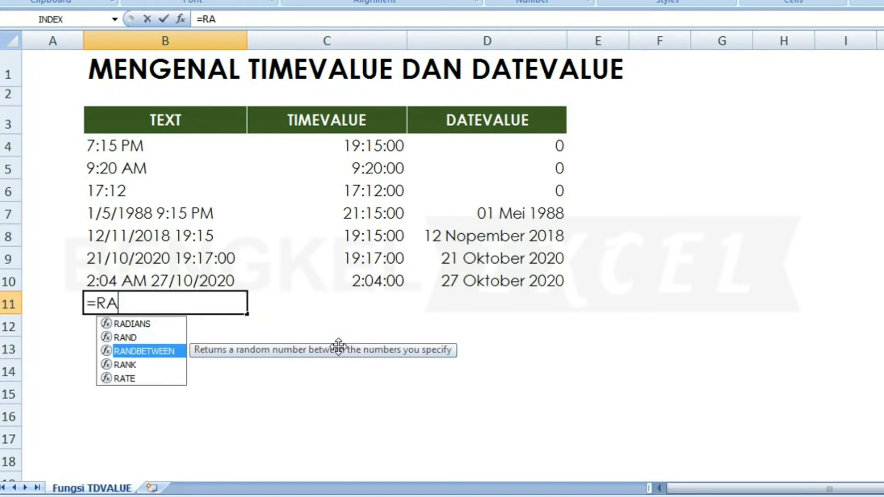
key(Tab)
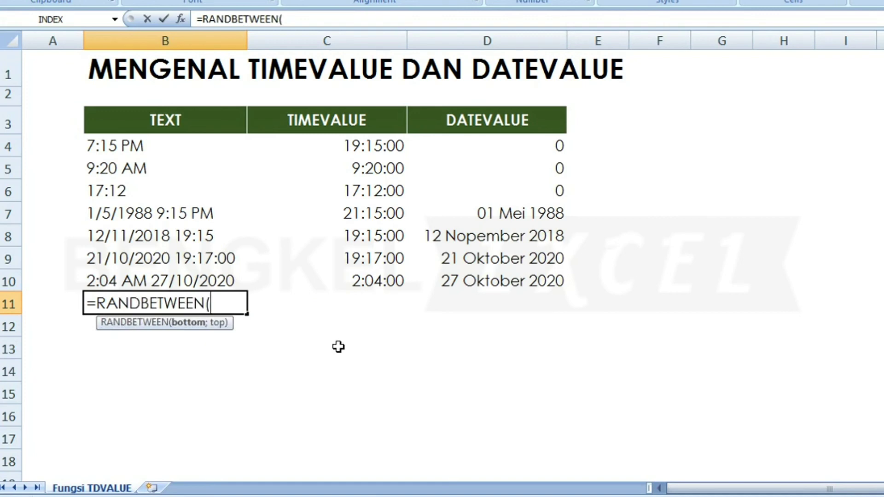
text(1;)
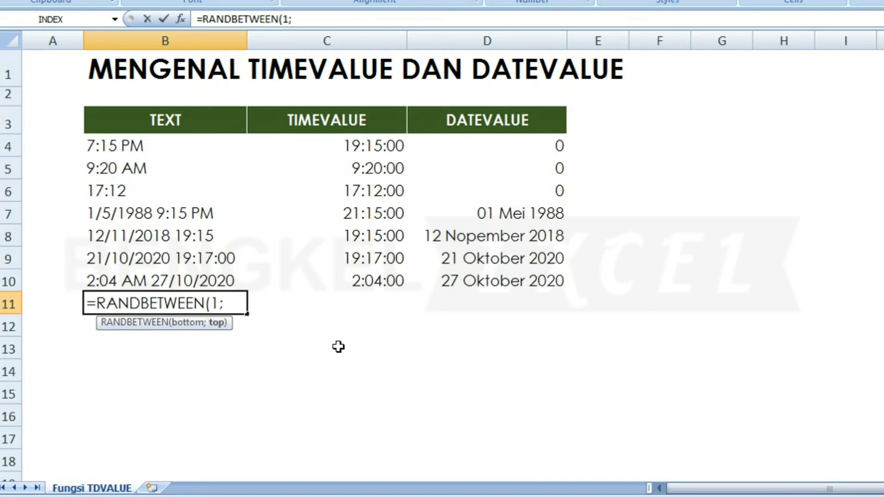
text(28))
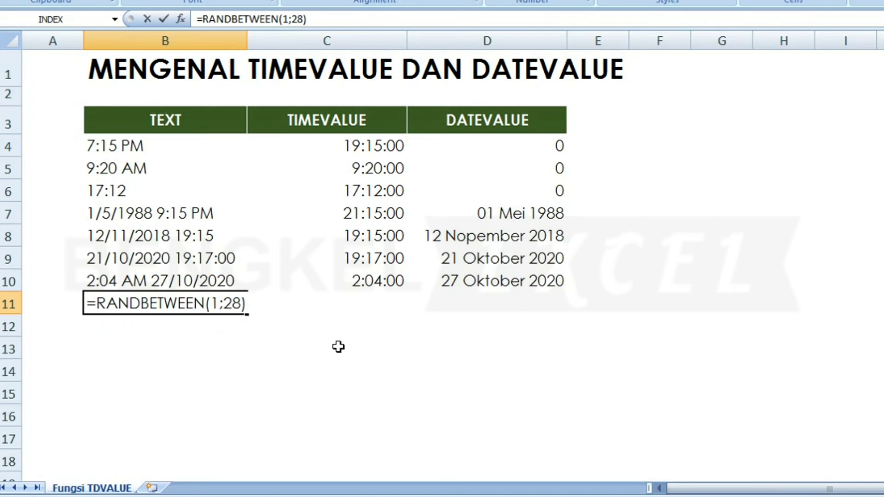
- Extend the B11 formula with &"/"&RANDBETWEEN(1;12) to add a slash and a random month
text(&"/")
text(&)
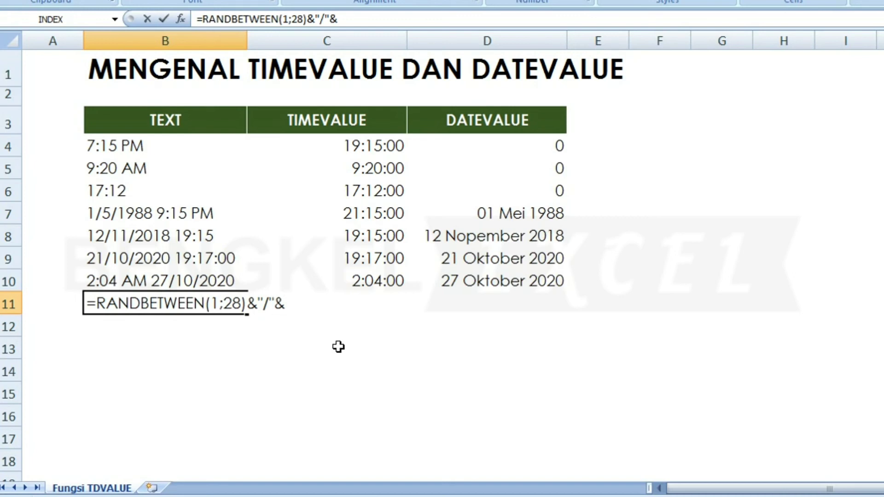
text(RA)
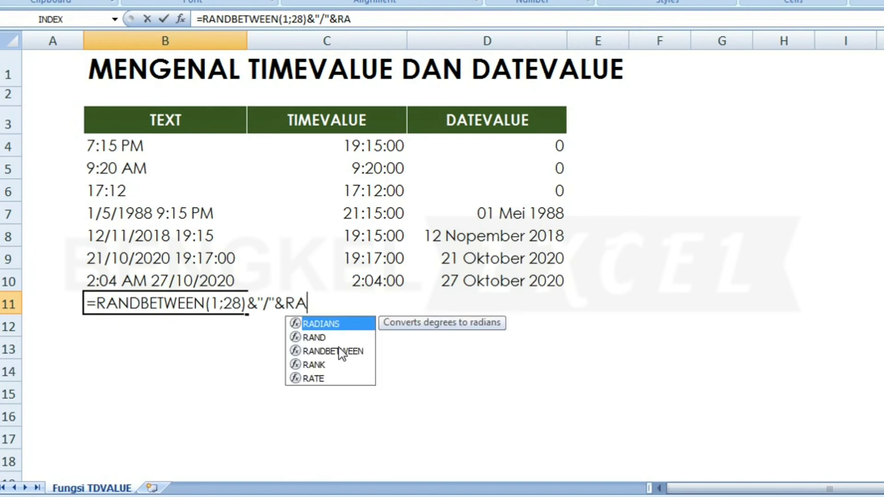
click(340, 352)
double_click(339, 351)
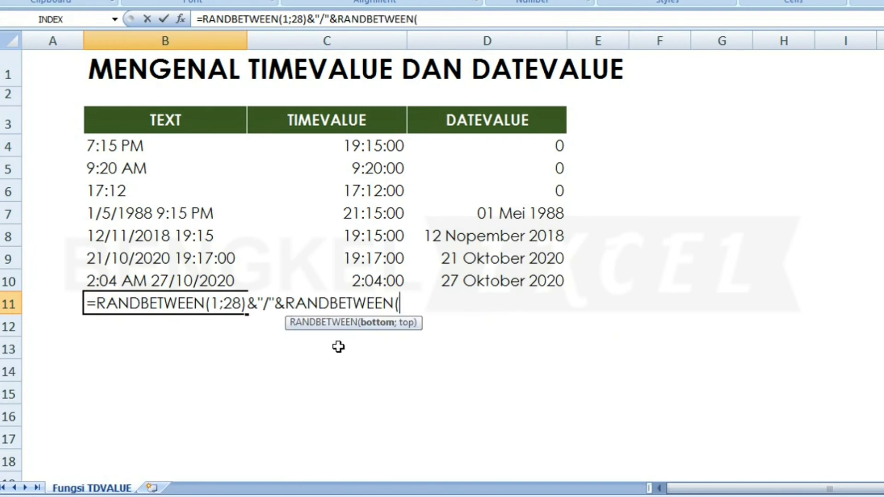
text(1;12)
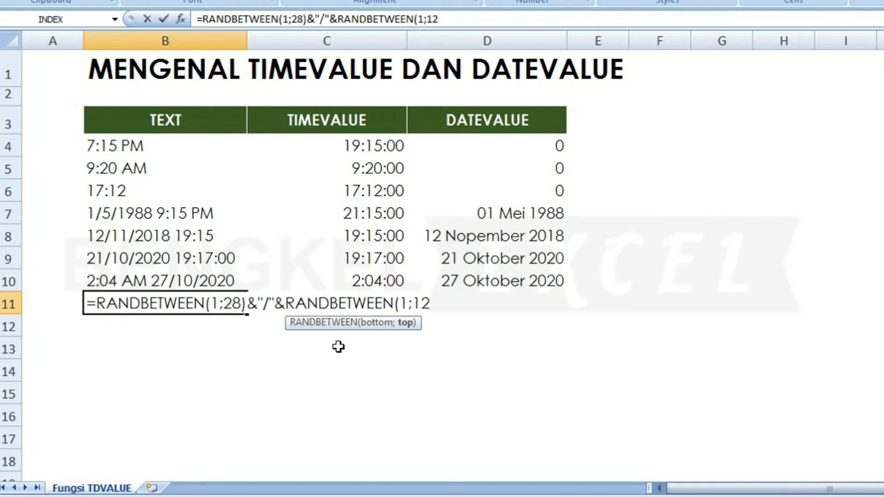
text())
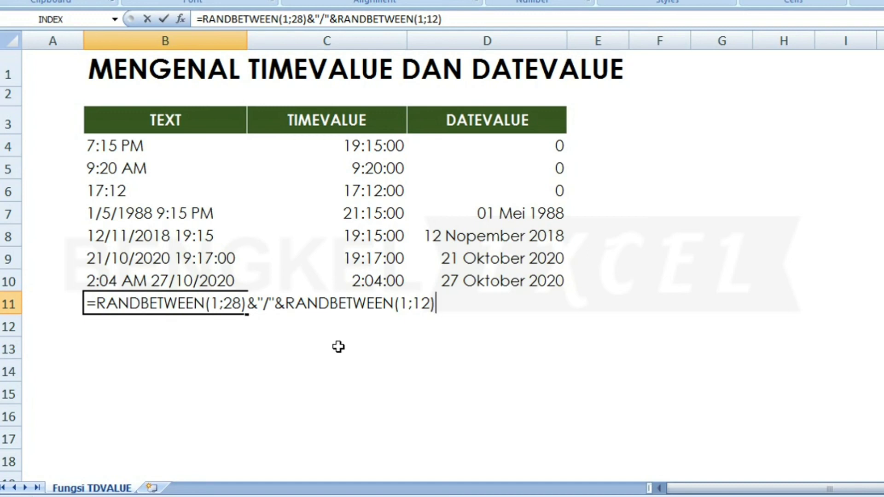
- Complete the B11 formula with &"/"&RANDBETWEEN(2000;2020) for the year and fill it down through B17
text(&"/"&RA)
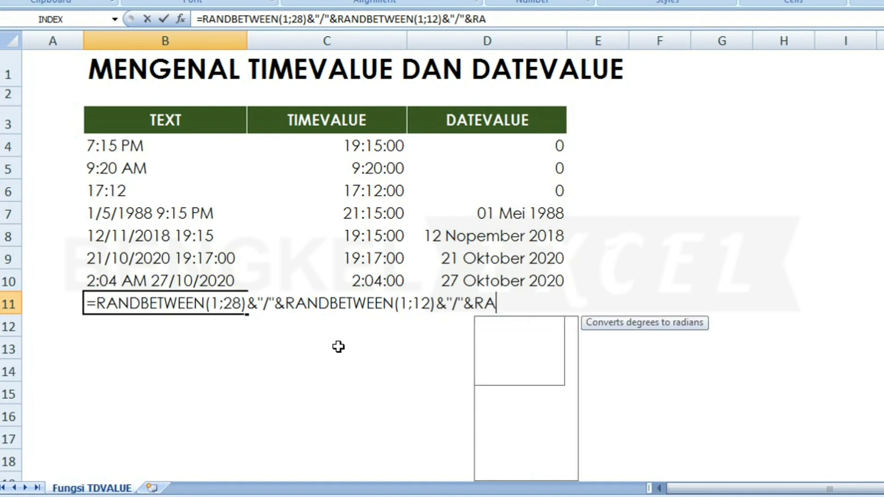
key(Down)
key(Down)
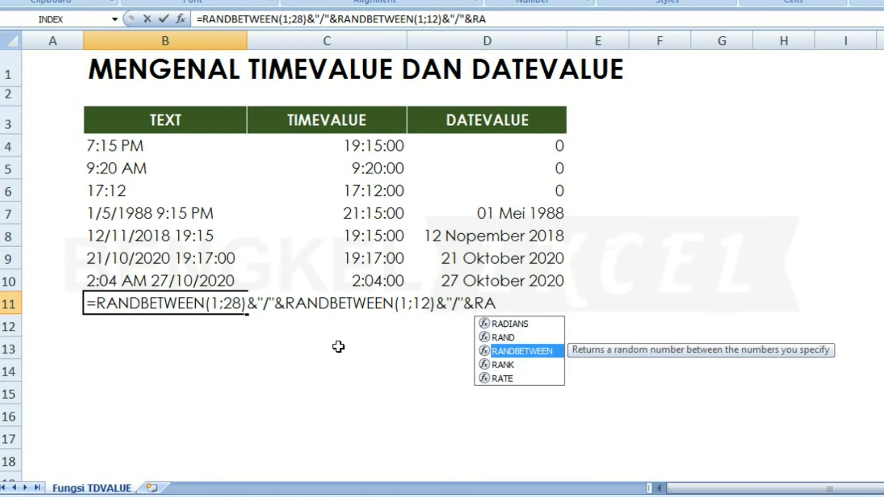
key(Tab)
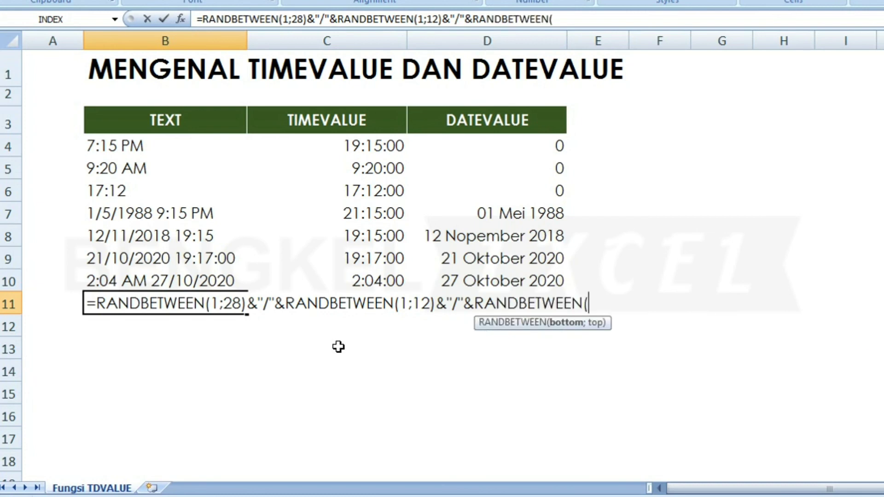
text(200)
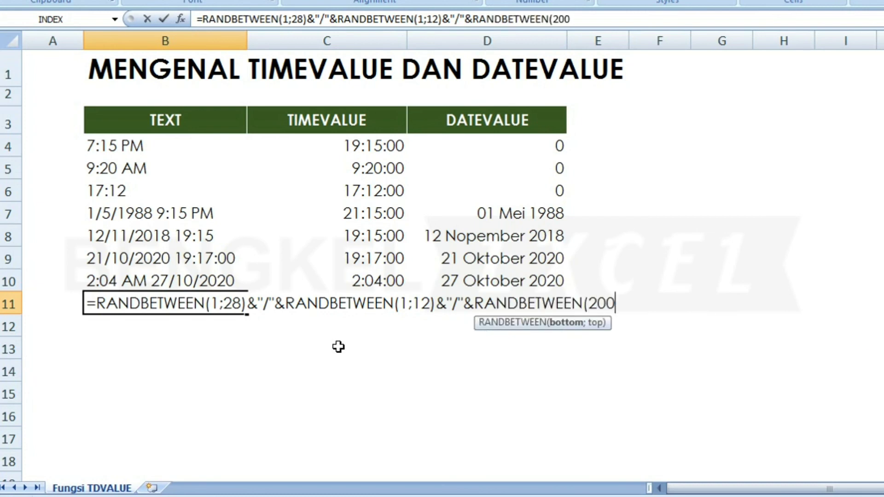
text(0)
text(;2)
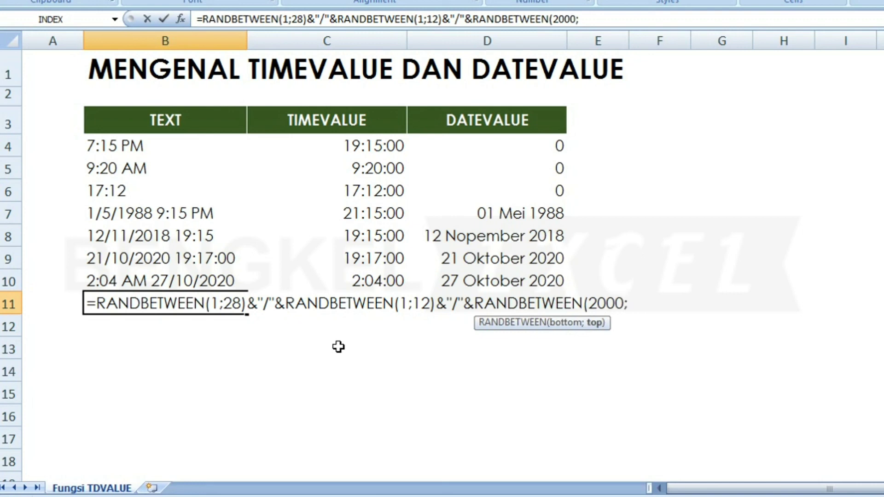
text(020)
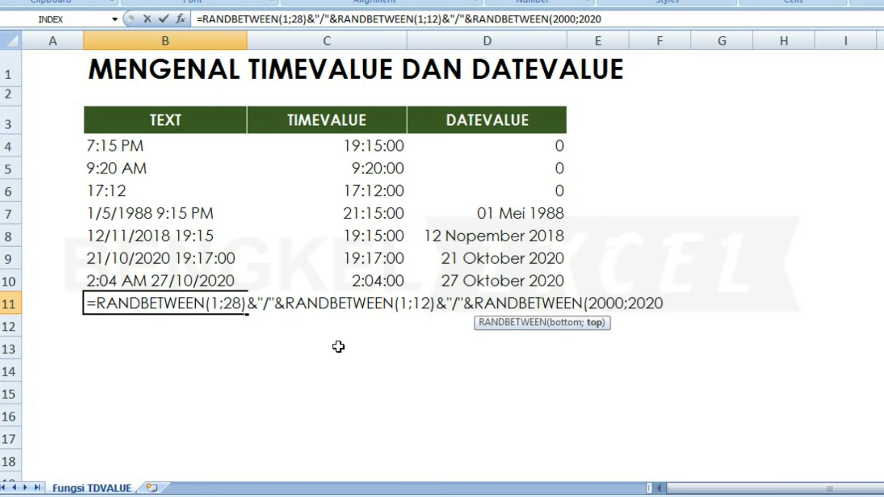
text())
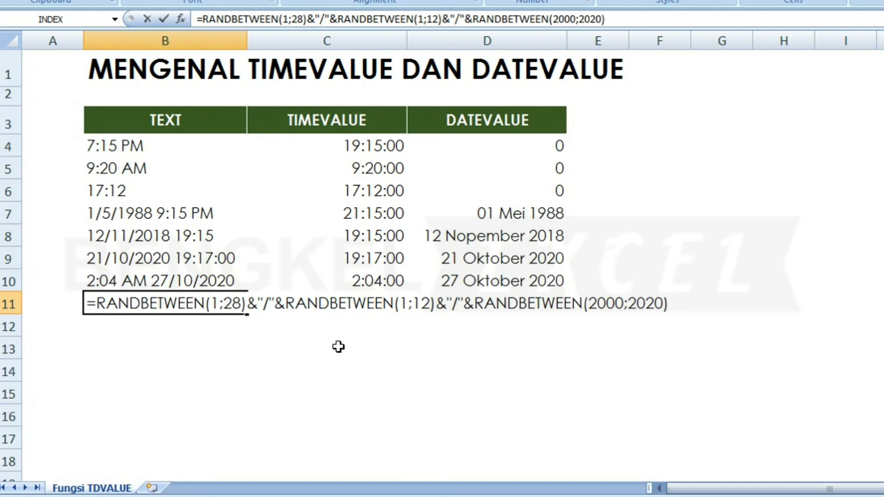
key(Return)
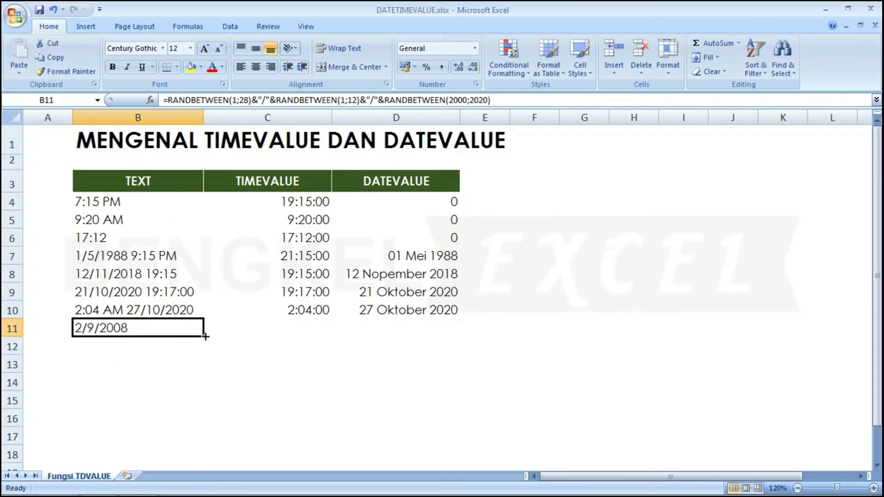
drag(205, 336, 184, 452)
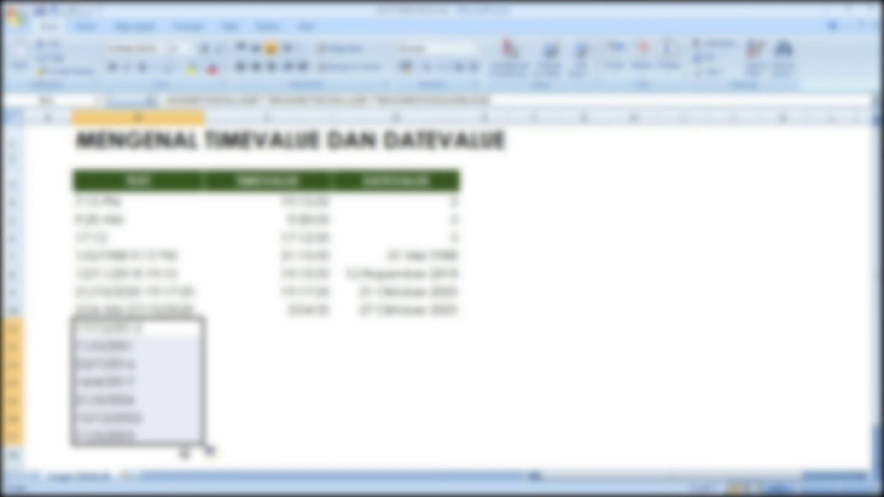